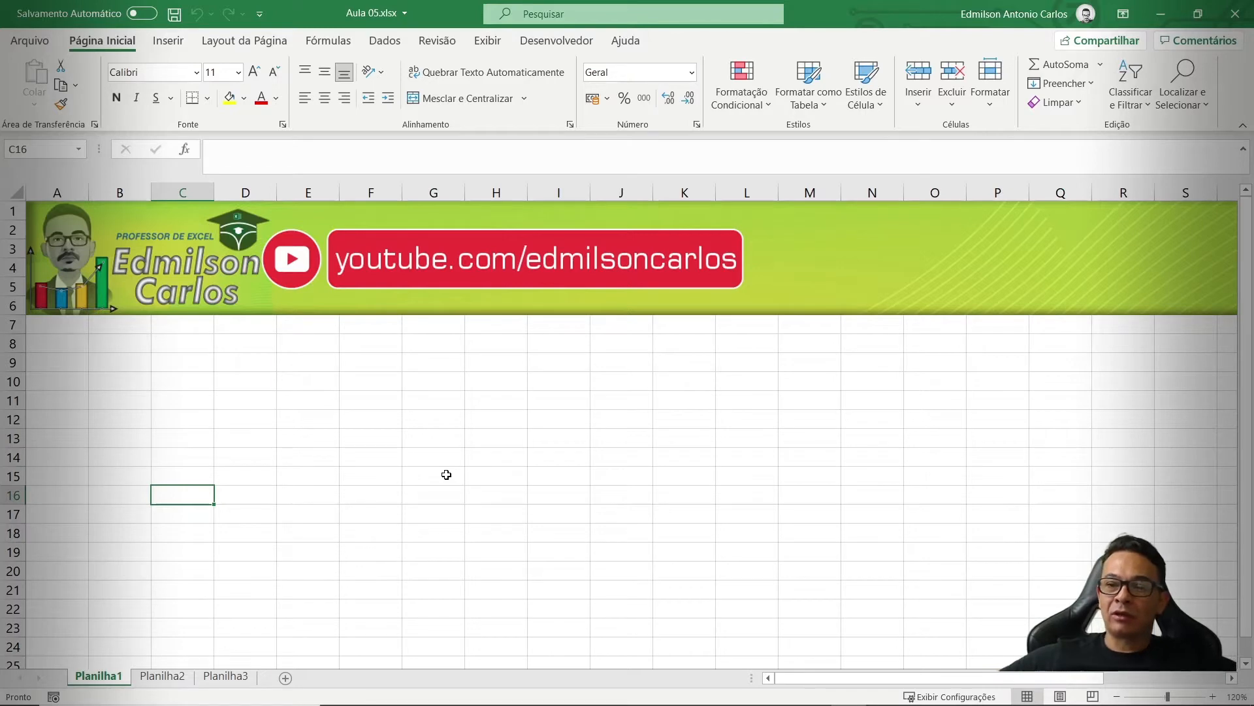
- Enter the values 10 and 20 in cells D9 and D10
{"action": "left_click", "coordinate": [243, 358]}
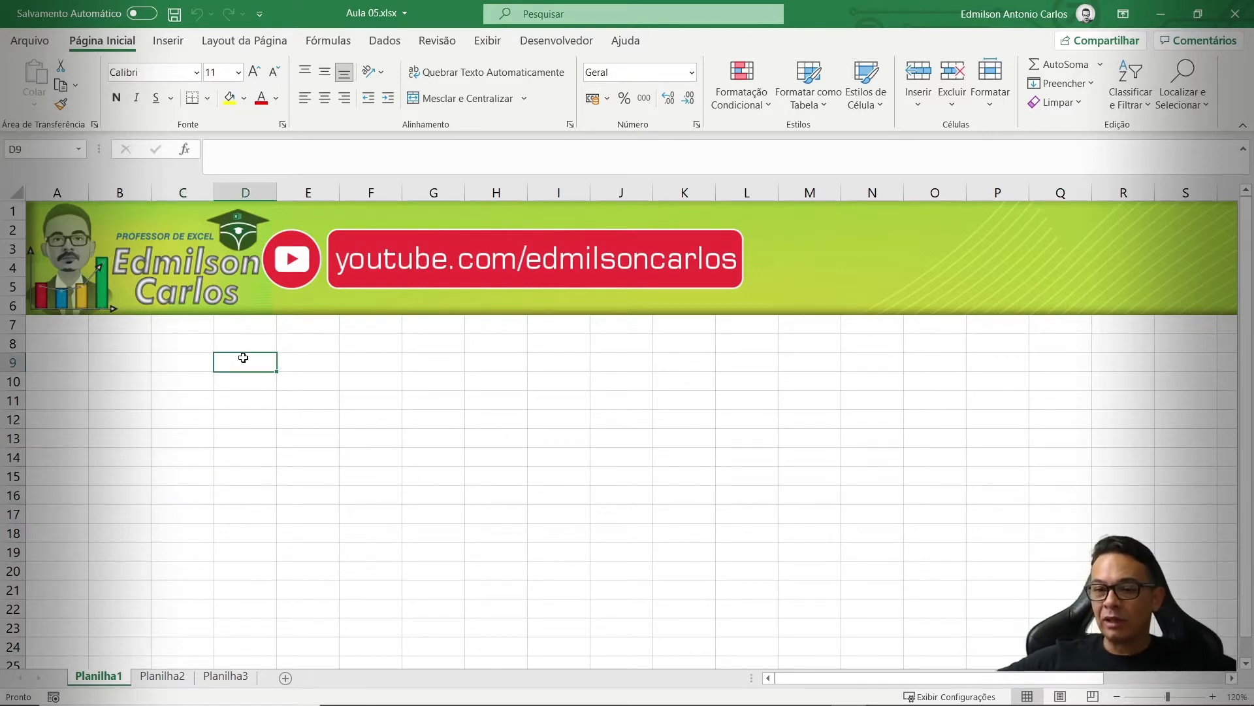
{"action": "type", "text": "10"}
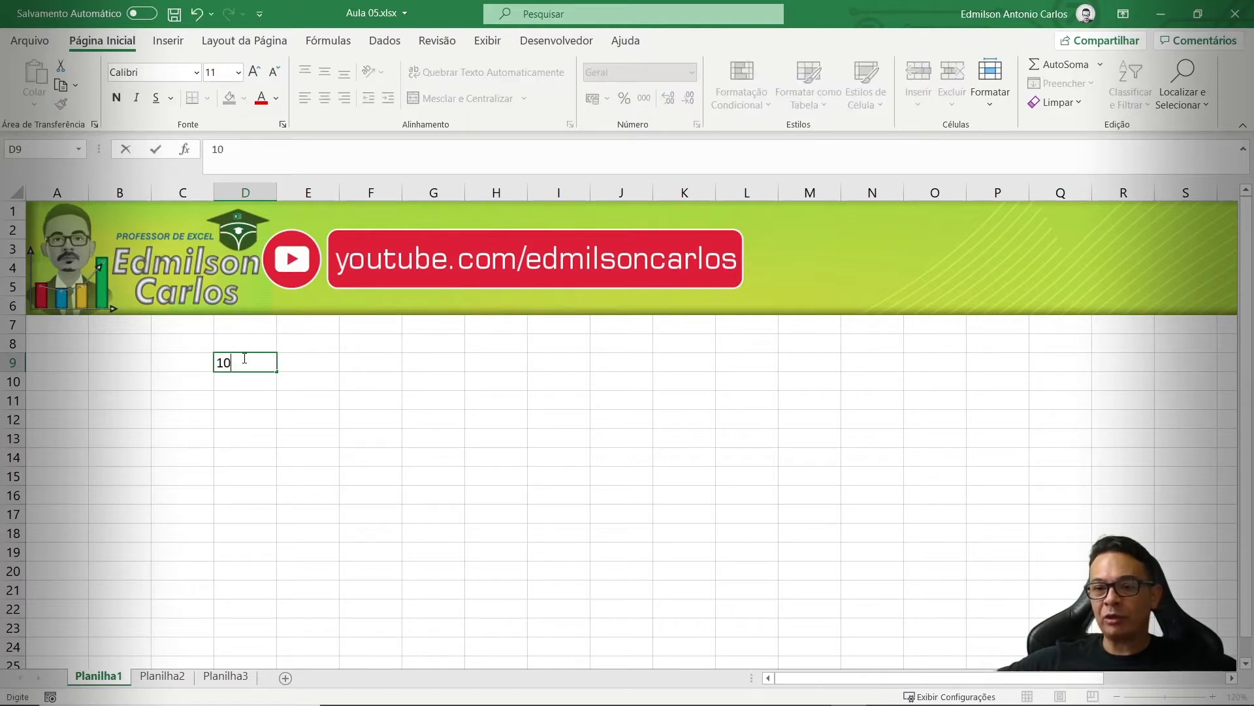
{"action": "key", "text": "Return"}
{"action": "type", "text": "20"}
{"action": "key", "text": "Return"}
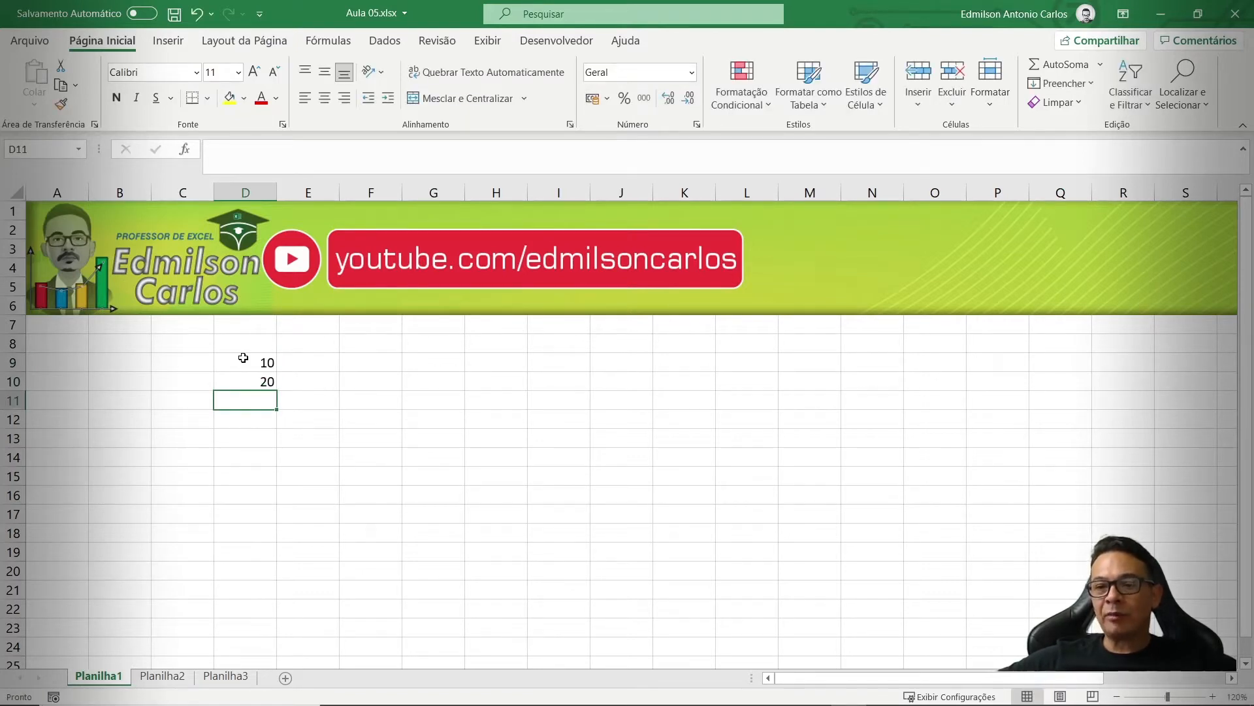
- Add the heading MÉDIA in cell D8, above the two numbers
{"action": "key", "text": "Up"}
{"action": "key", "text": "Up"}
{"action": "key", "text": "Up"}
{"action": "type", "text": "MÉDIA"}
{"action": "key", "text": "Return"}
- Write the formula =D9+D10/2 in cell D11, below the two numbers
{"action": "key", "text": "Return"}
{"action": "key", "text": "Return"}
{"action": "type", "text": "="}
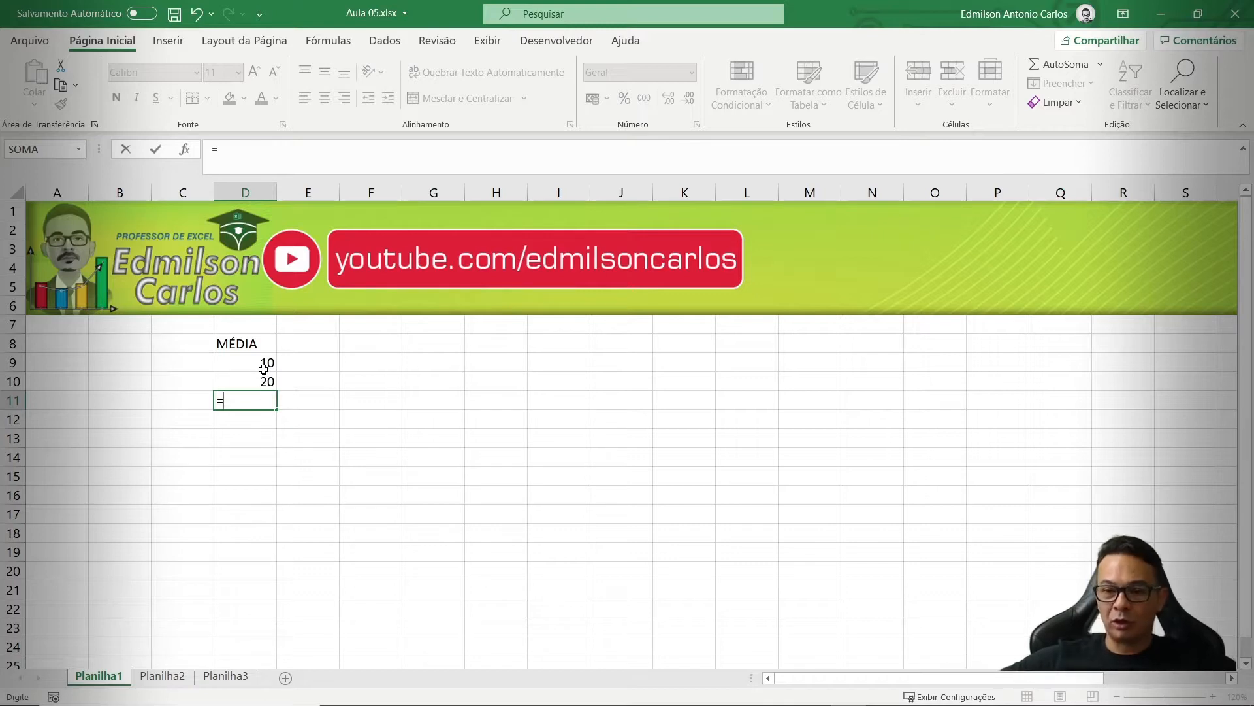
{"action": "left_click", "coordinate": [263, 367]}
{"action": "type", "text": "+"}
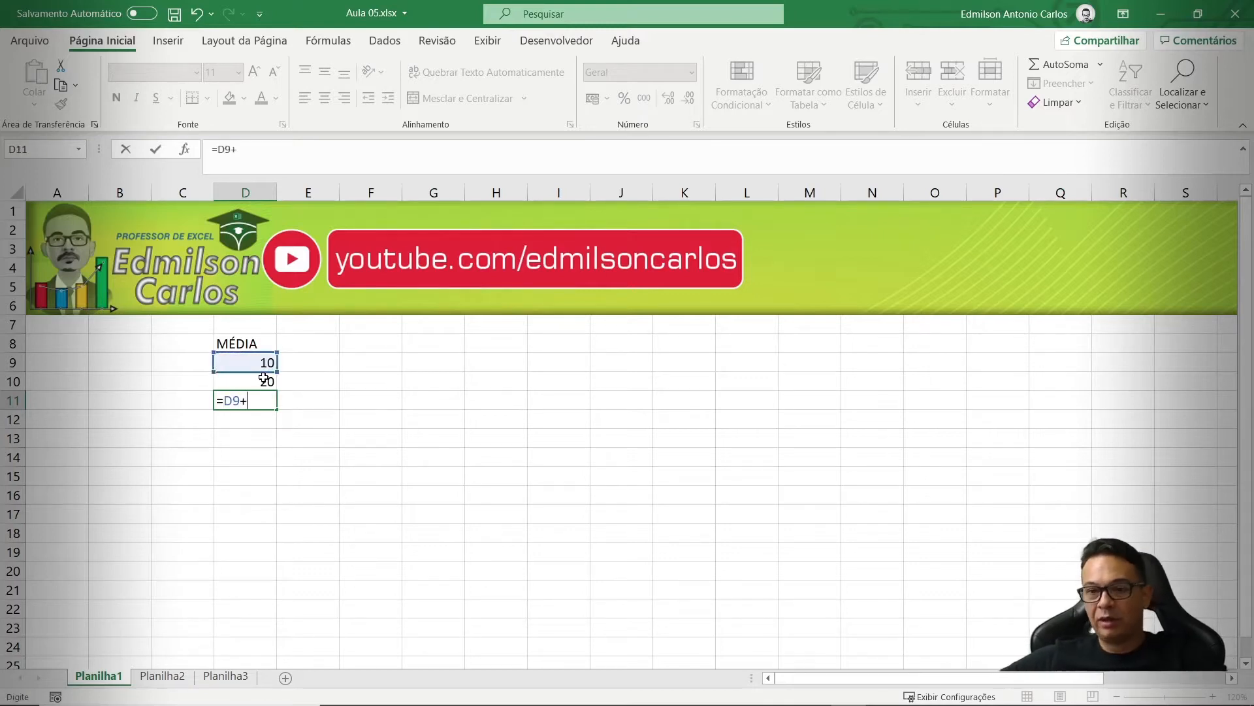
{"action": "left_click", "coordinate": [267, 382]}
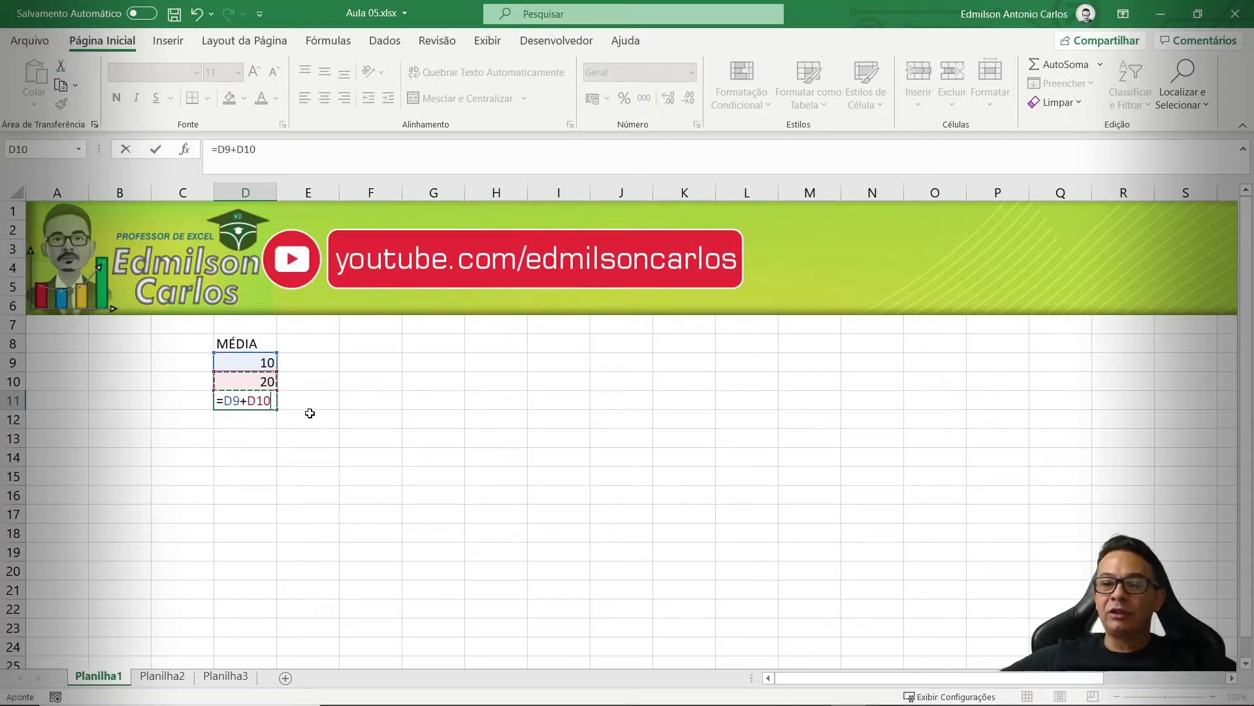
{"action": "type", "text": "/2"}
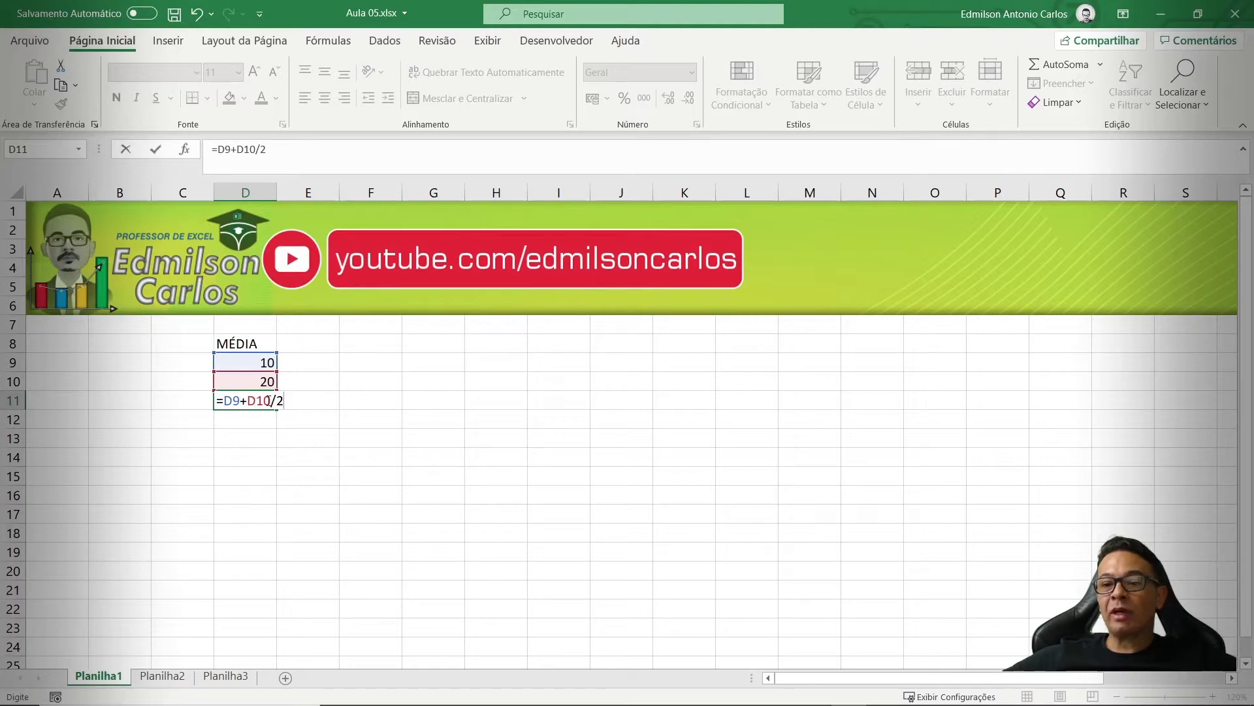
- Add parentheses around the sum so that the formula in D11 reads =(D9+D10)/2, and enter it
{"action": "left_click", "coordinate": [223, 400]}
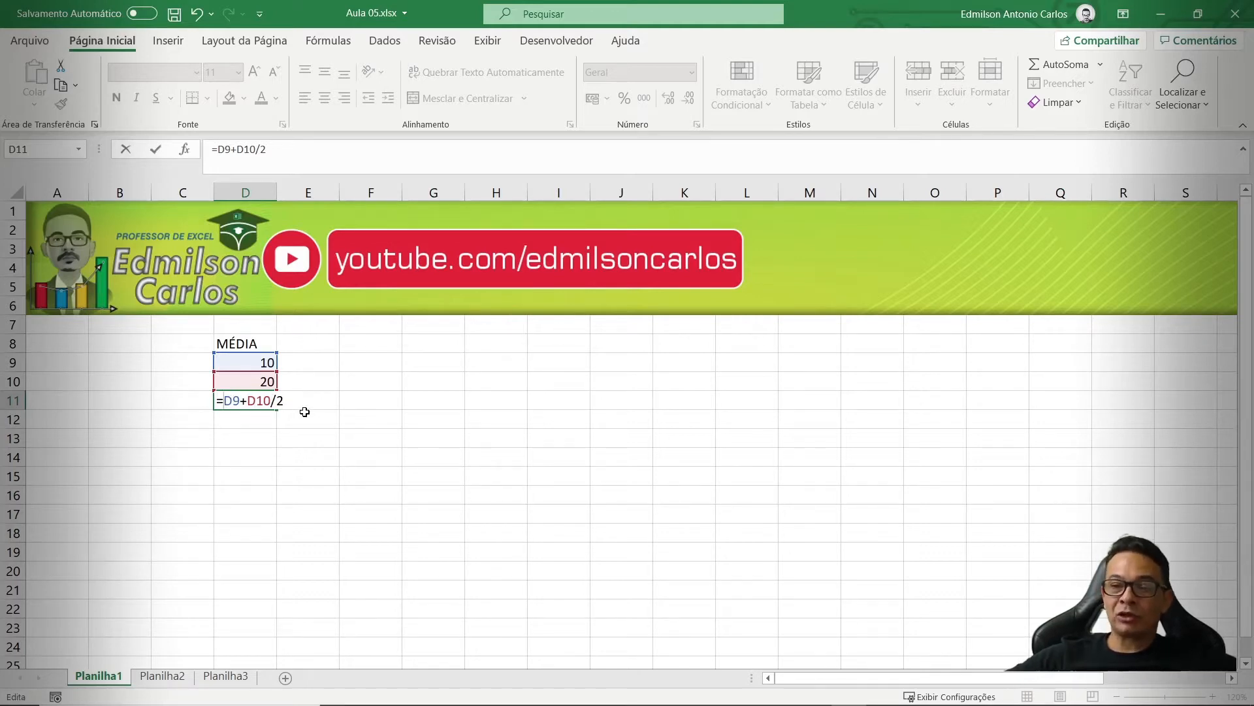
{"action": "type", "text": "("}
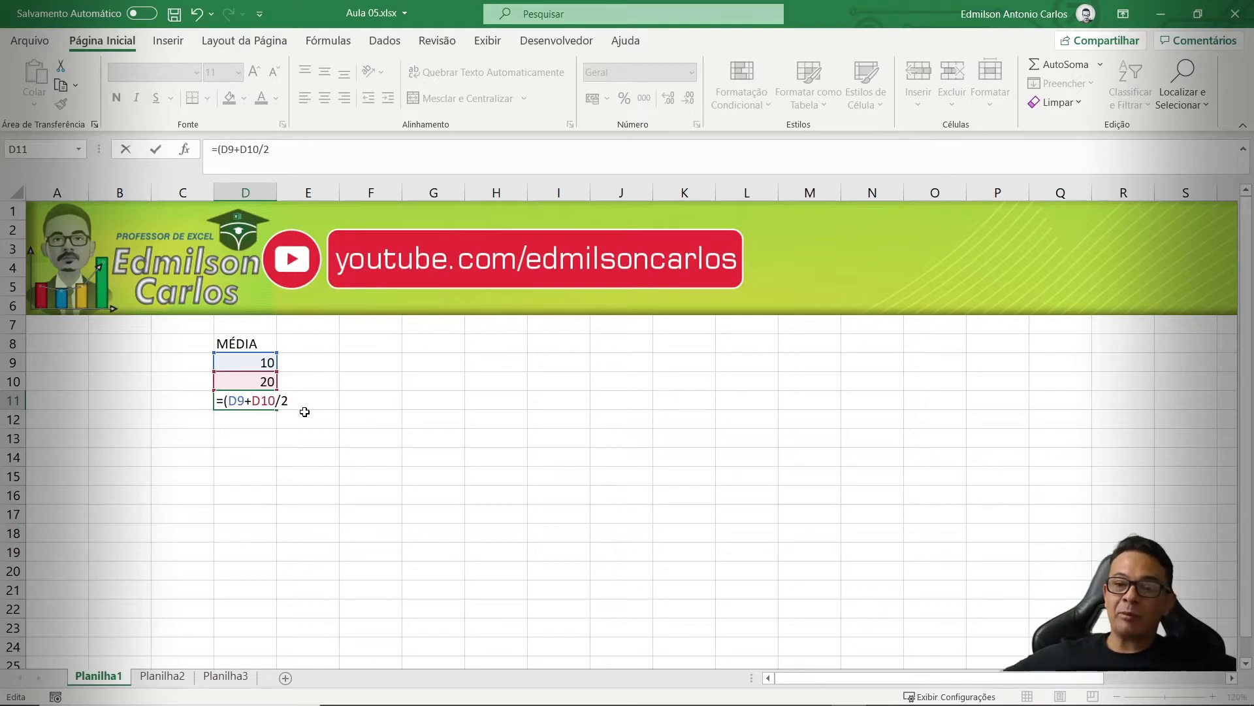
{"action": "left_click", "coordinate": [278, 399]}
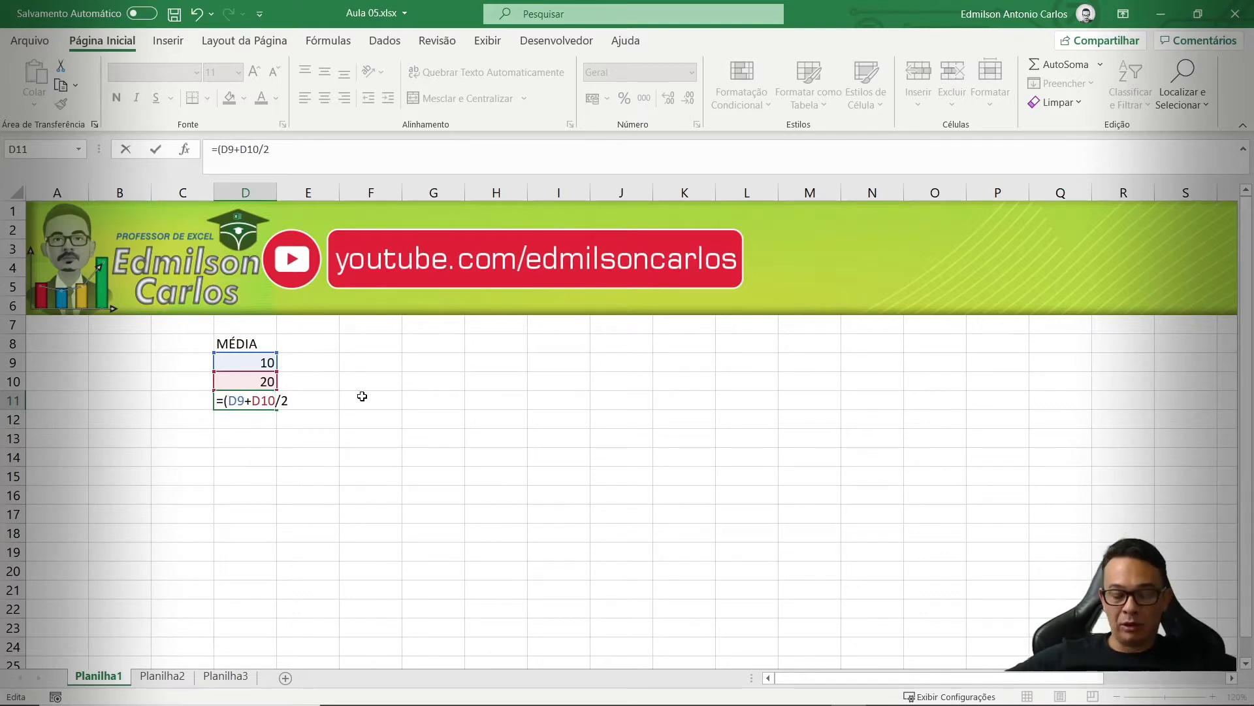
{"action": "type", "text": ")"}
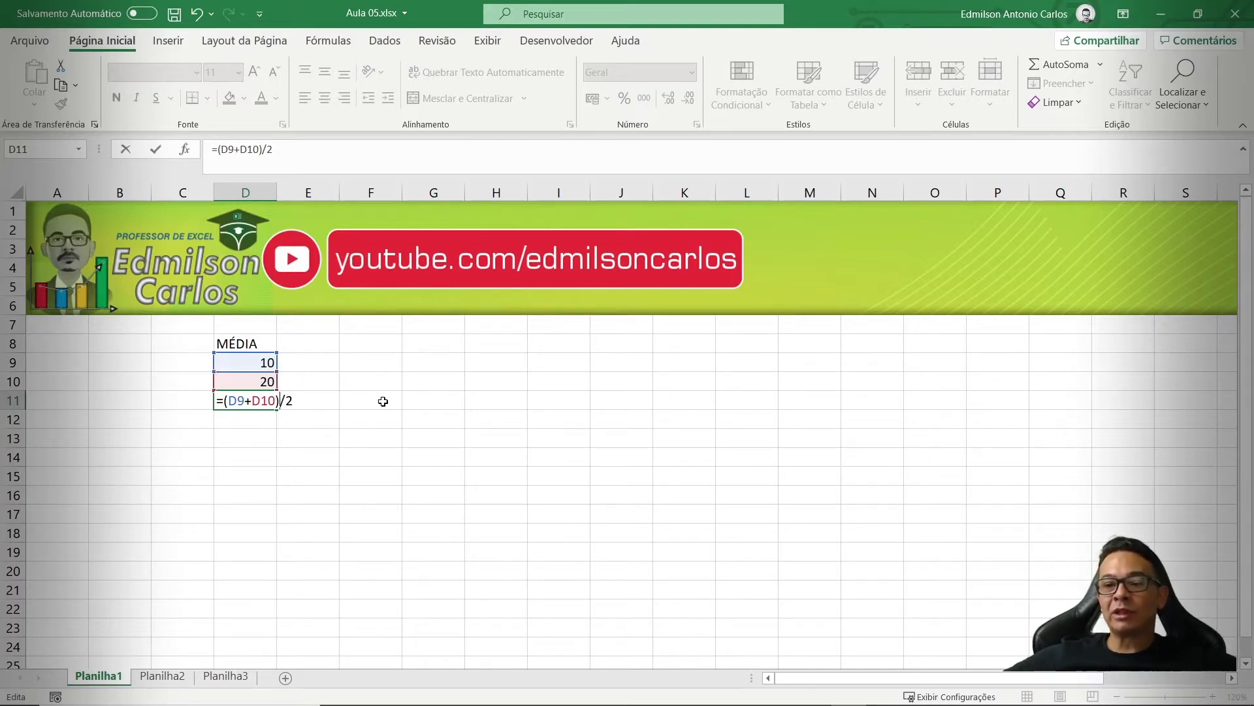
{"action": "key", "text": "Return"}
- Format the average in D11 with a yellow fill and bold red text
{"action": "left_click", "coordinate": [245, 397]}
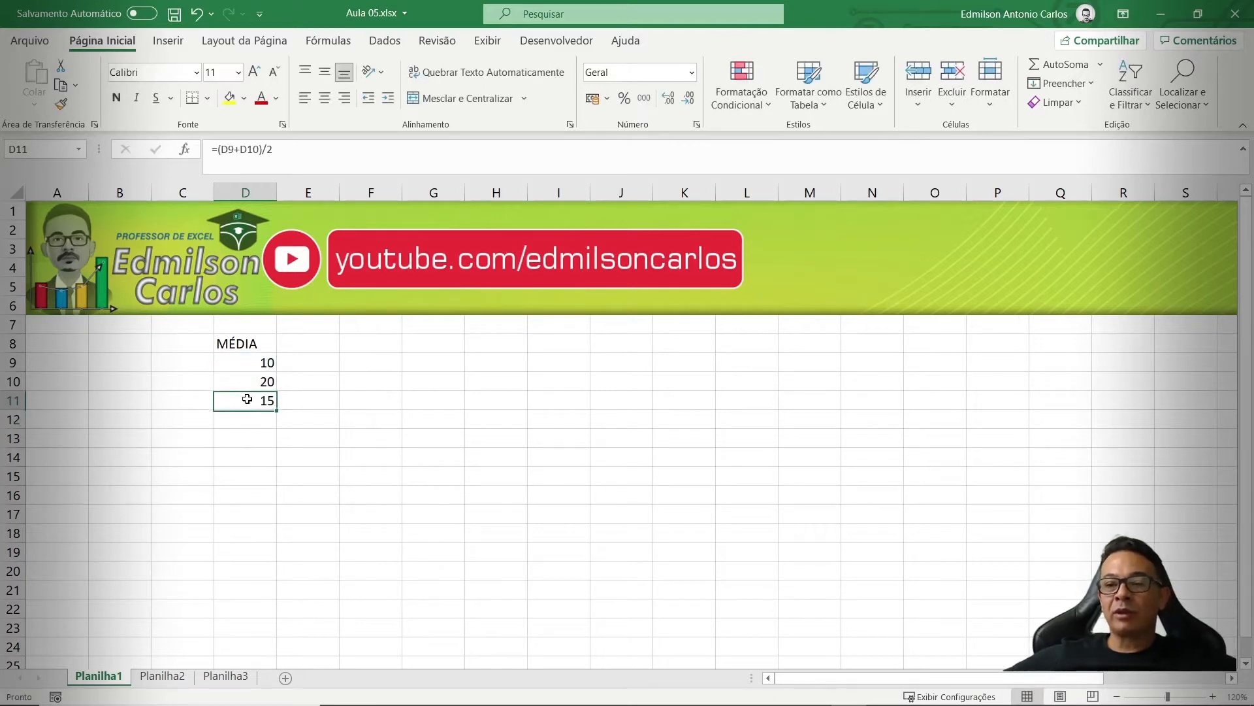
{"action": "left_click", "coordinate": [229, 98]}
{"action": "left_click", "coordinate": [261, 97]}
{"action": "left_click", "coordinate": [119, 99]}
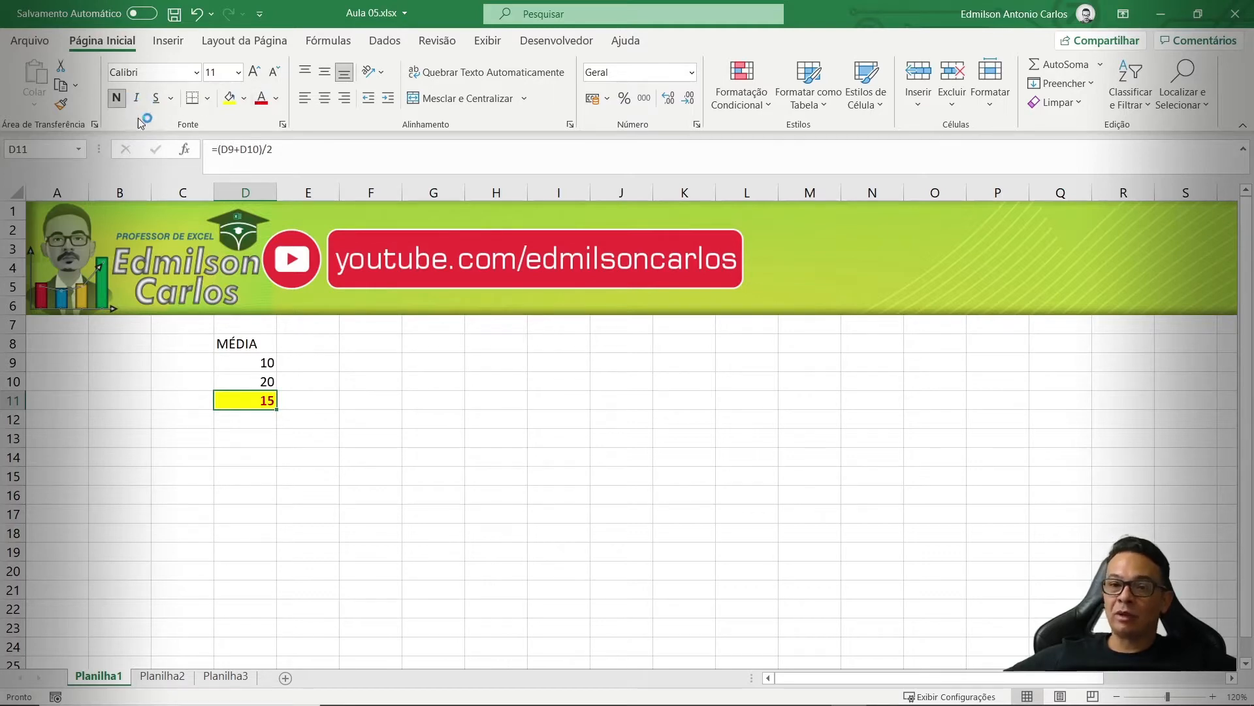
{"action": "left_click", "coordinate": [265, 340]}
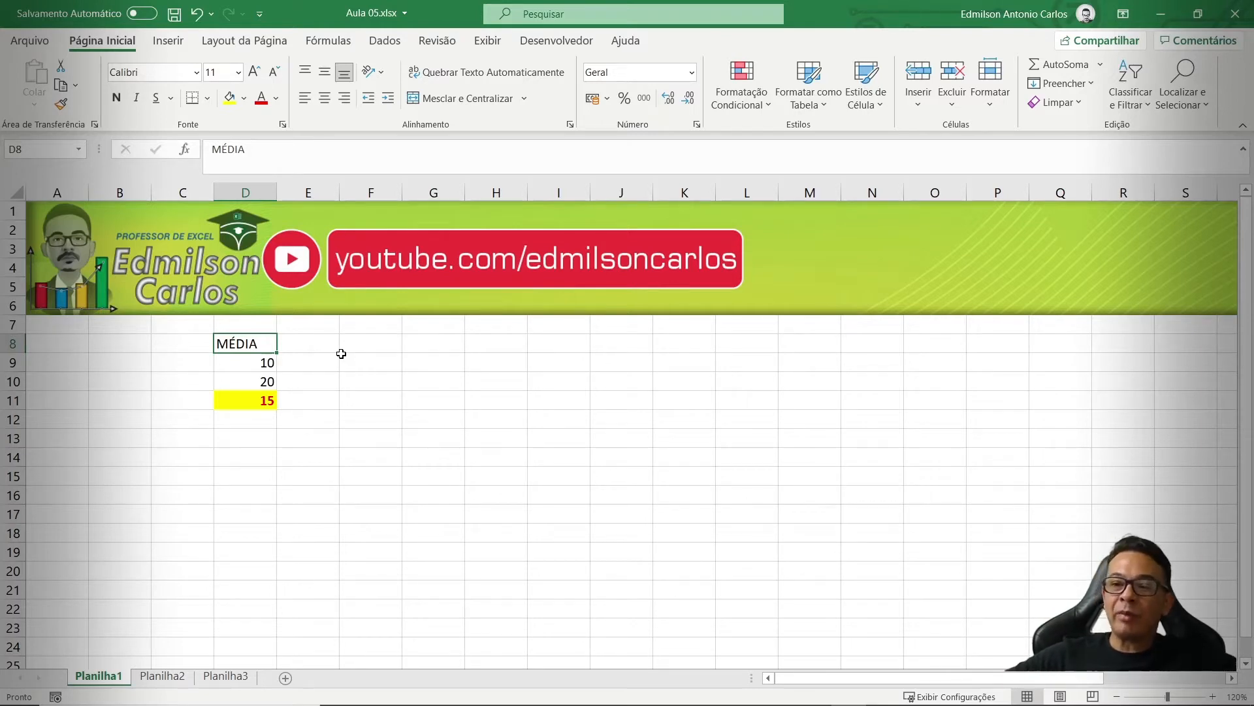
- Enter the values 10 and 20 in cells E9 and E10
{"action": "left_click", "coordinate": [340, 356]}
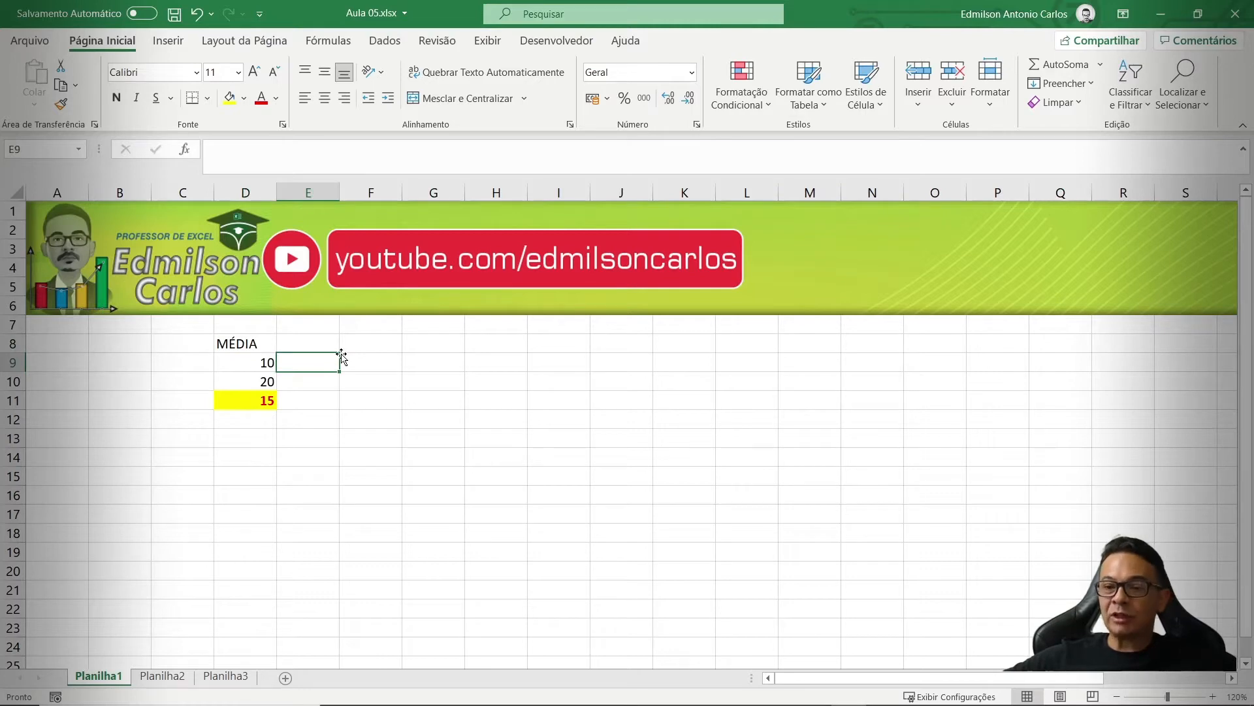
{"action": "type", "text": "10"}
{"action": "key", "text": "Return"}
{"action": "type", "text": "20"}
{"action": "key", "text": "Return"}
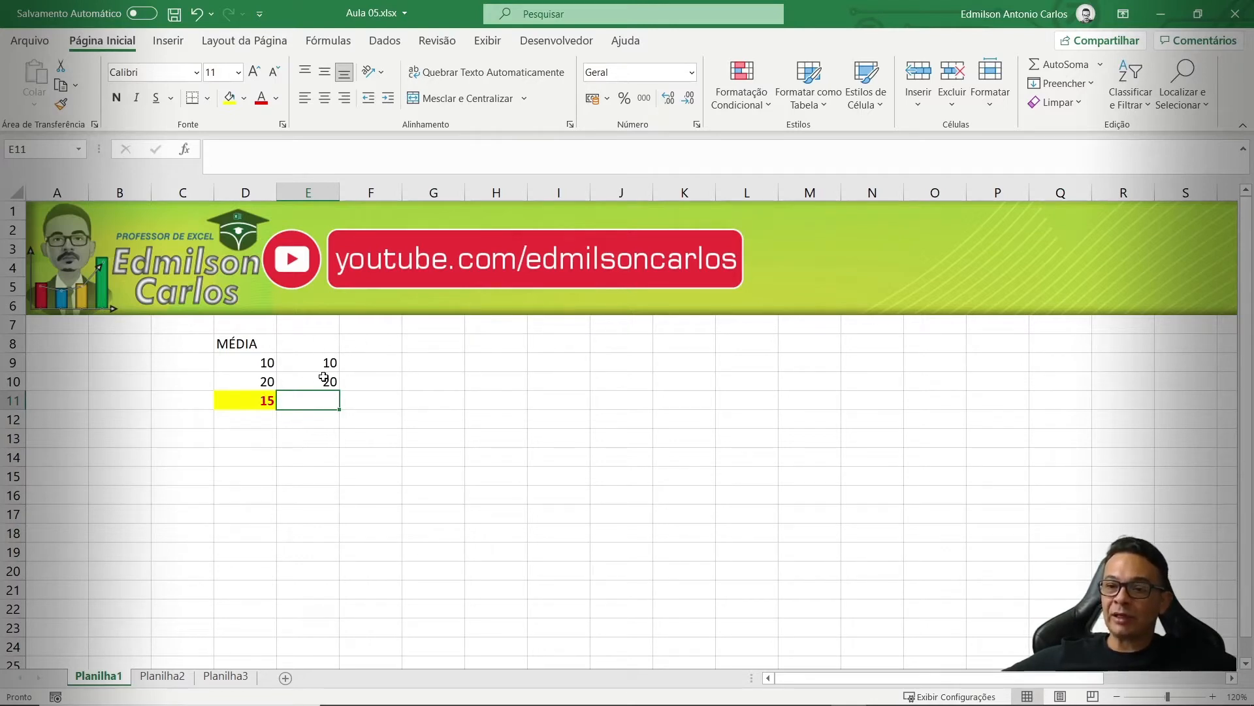
- Insert the automatic average function in E11 to calculate =MÉDIA(E9:E10)
{"action": "left_click", "coordinate": [1101, 66]}
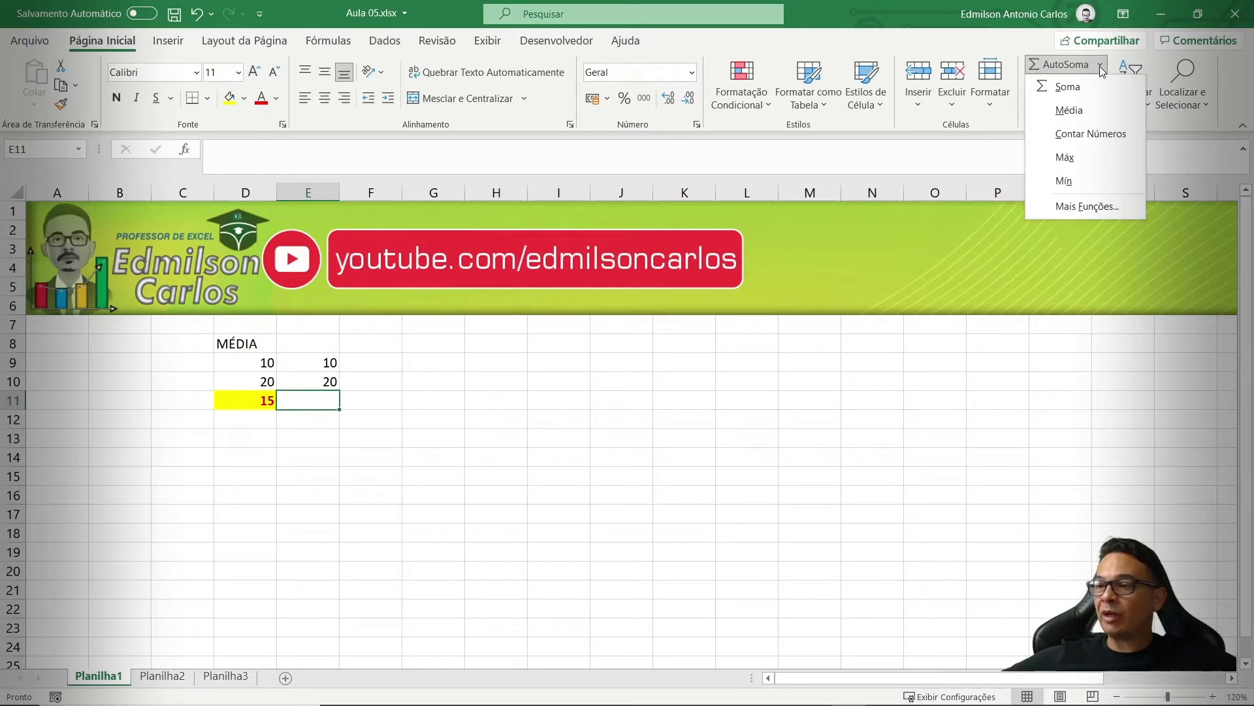
{"action": "left_click", "coordinate": [1072, 111]}
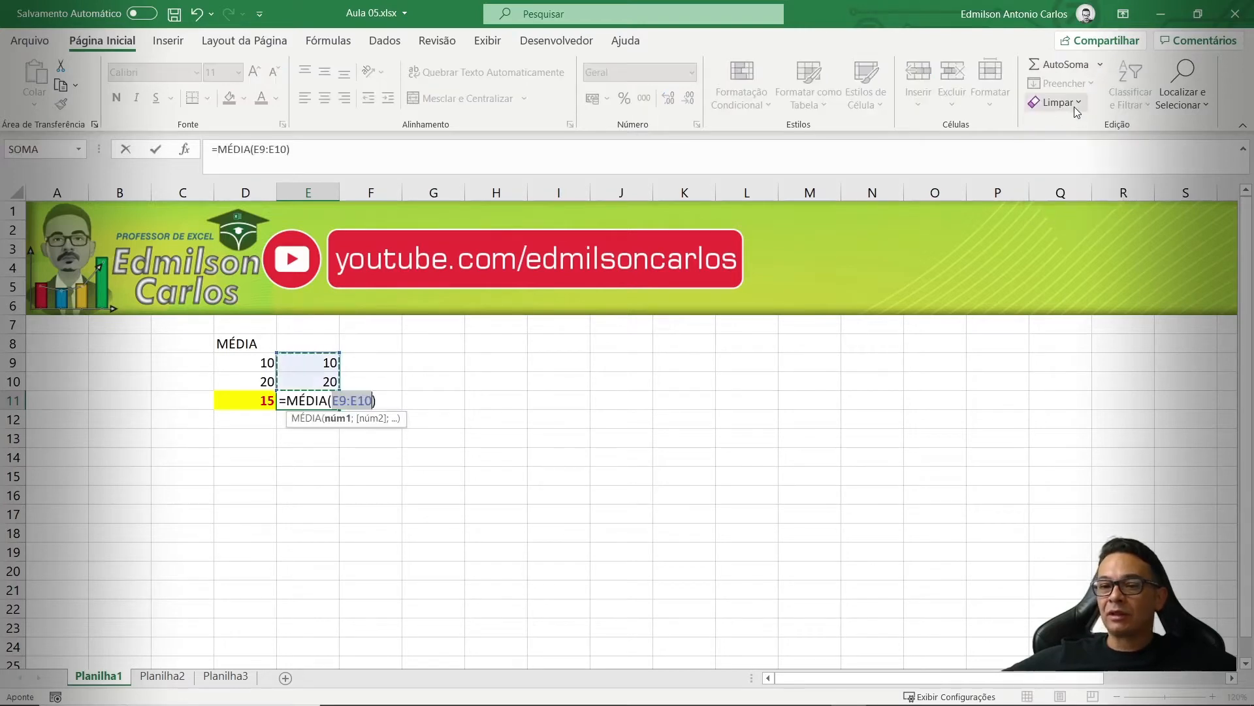
{"action": "key", "text": "Return"}
- Format the average in E11 with a yellow fill and bold red text
{"action": "left_click", "coordinate": [330, 400]}
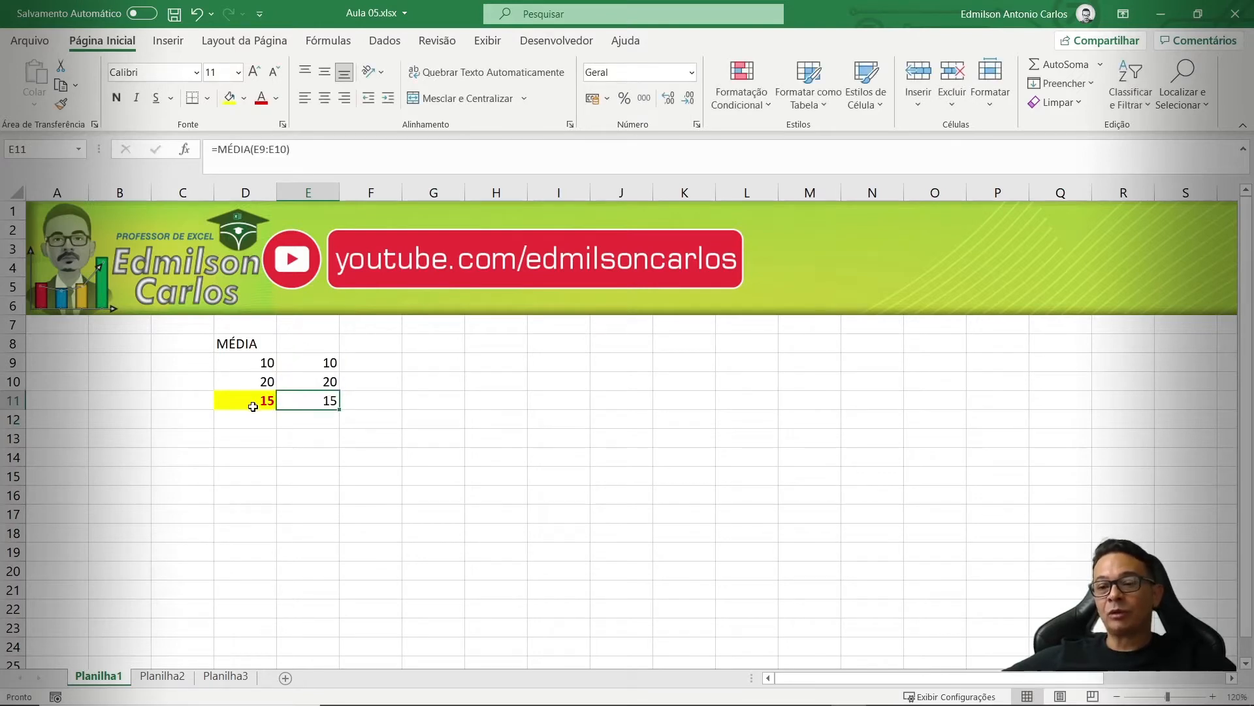
{"action": "left_click", "coordinate": [232, 98]}
{"action": "left_click", "coordinate": [261, 98]}
{"action": "left_click", "coordinate": [116, 98]}
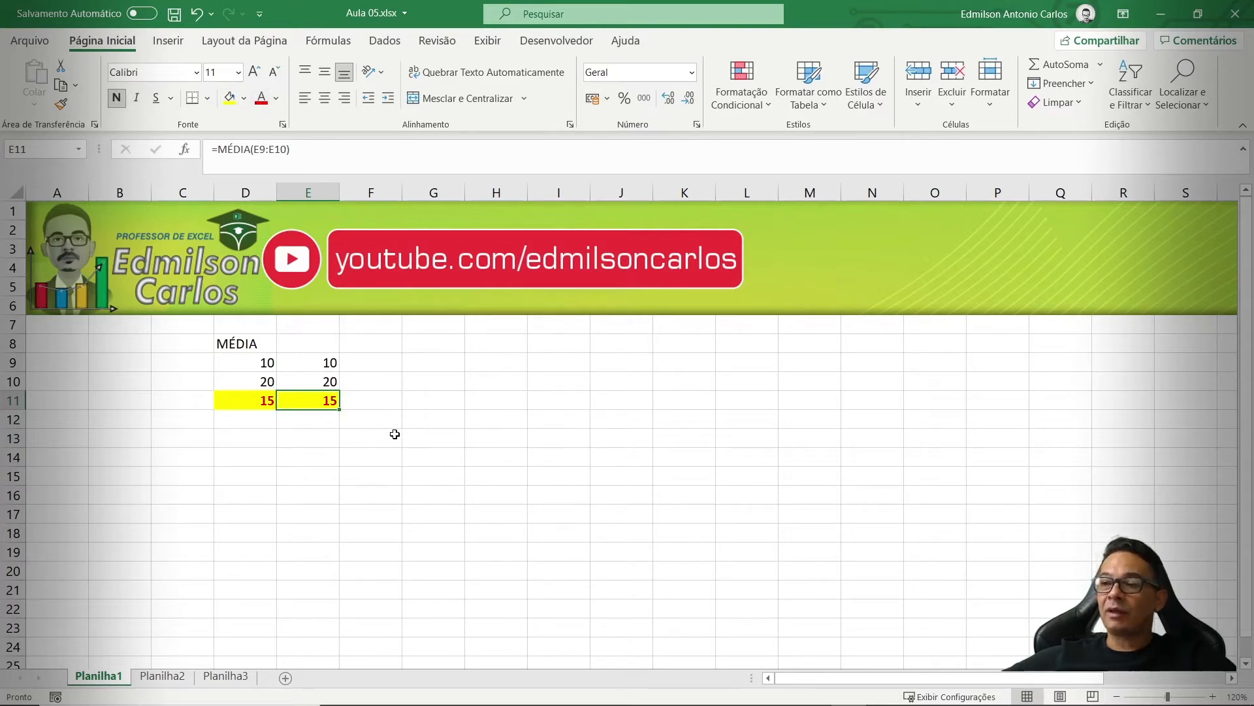
- Enter the values 20, 30, 40, 50 and 60 down cells F9 to F13
{"action": "left_click", "coordinate": [359, 433]}
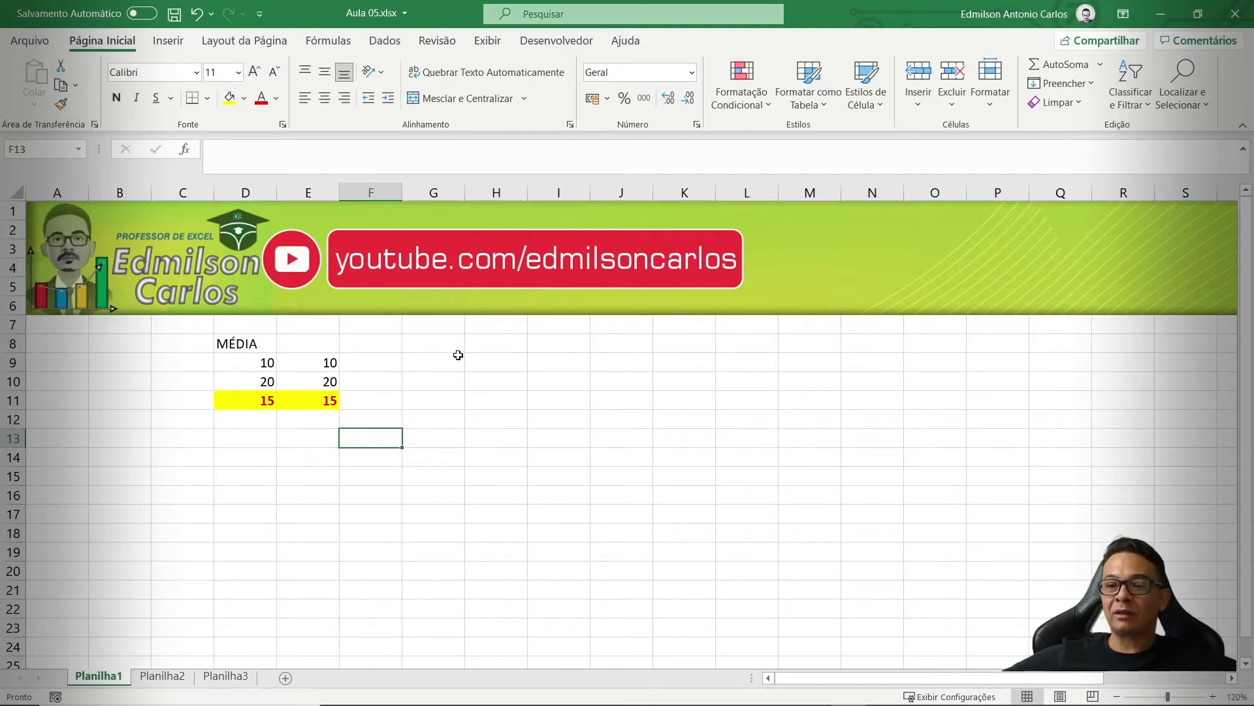
{"action": "key", "text": "Up"}
{"action": "key", "text": "Up"}
{"action": "key", "text": "Up"}
{"action": "key", "text": "Up"}
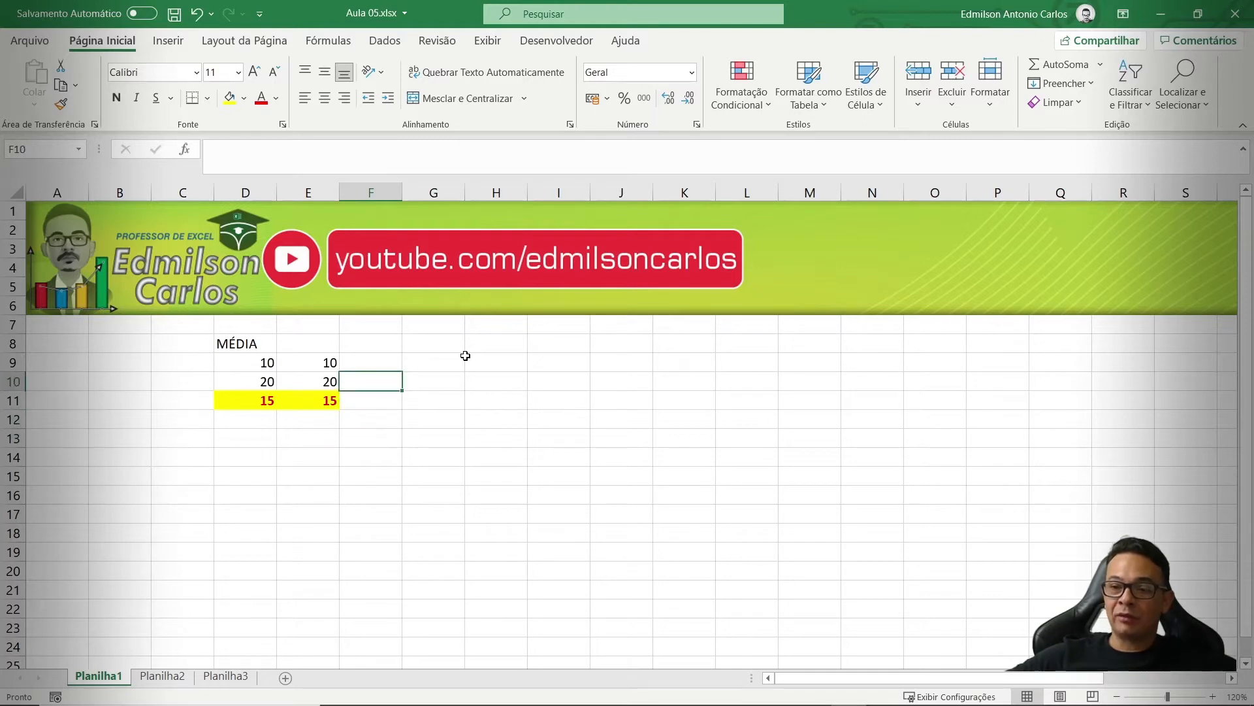
{"action": "type", "text": "20"}
{"action": "key", "text": "Return"}
{"action": "type", "text": "30"}
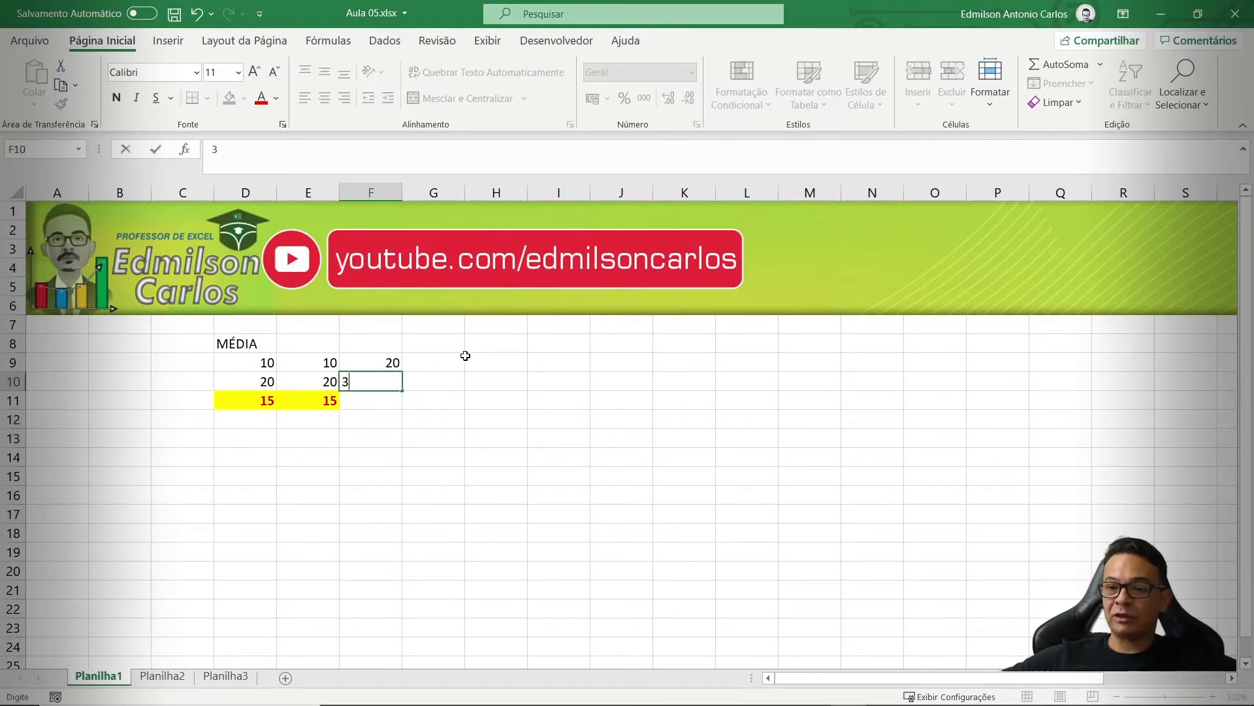
{"action": "key", "text": "Return"}
{"action": "type", "text": "40"}
{"action": "key", "text": "Return"}
{"action": "type", "text": "50"}
{"action": "key", "text": "Return"}
{"action": "type", "text": "60"}
{"action": "key", "text": "Return"}
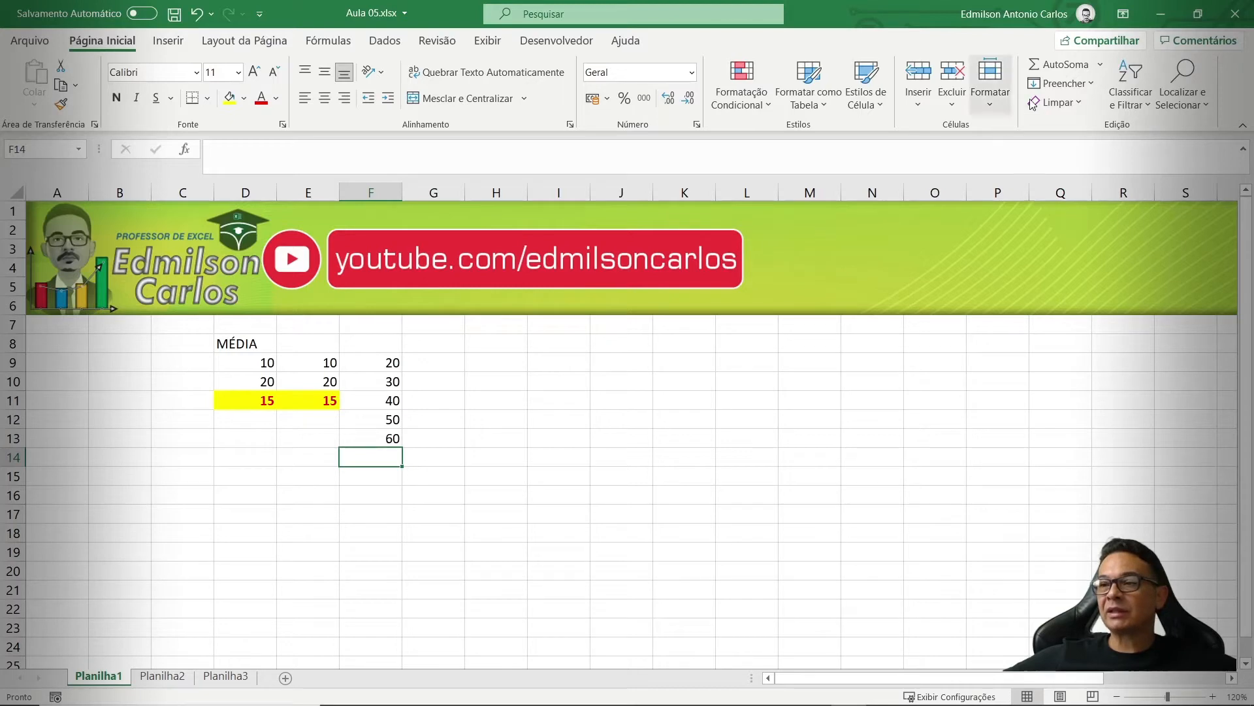
- Format the MÉDIA heading in D8 with a yellow fill and bold red text
{"action": "left_click", "coordinate": [238, 341]}
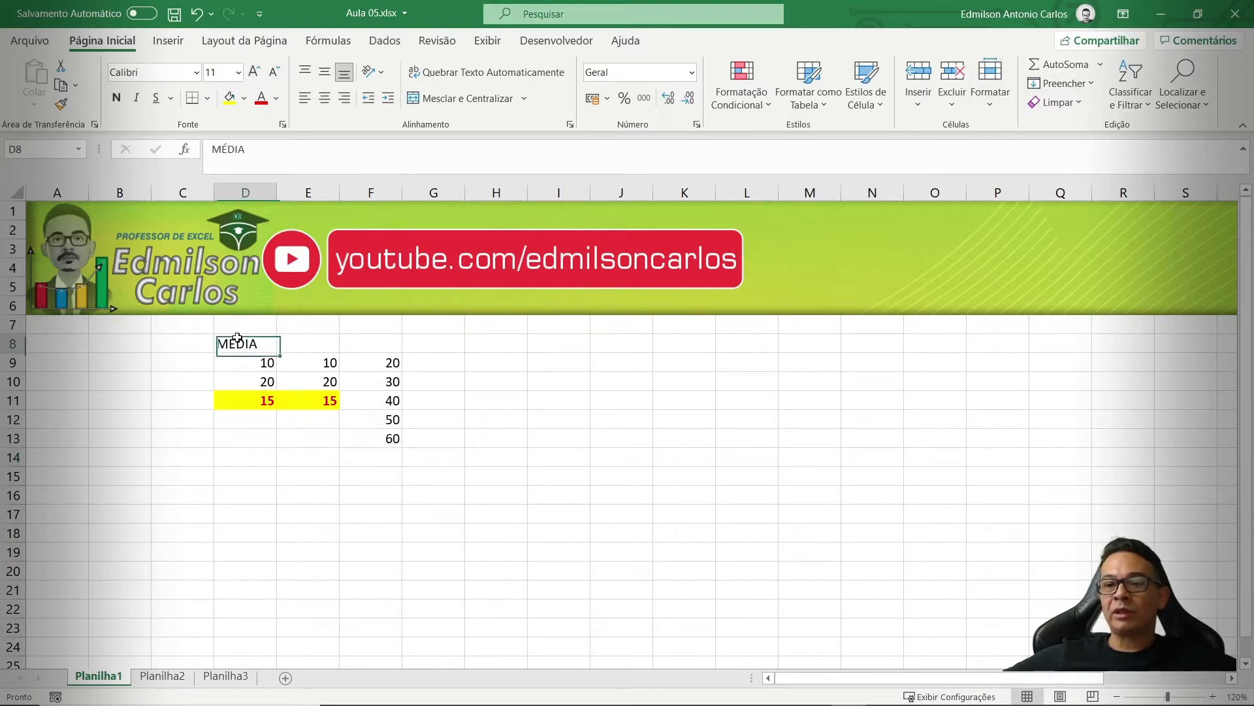
{"action": "left_click", "coordinate": [232, 103]}
{"action": "left_click", "coordinate": [261, 98]}
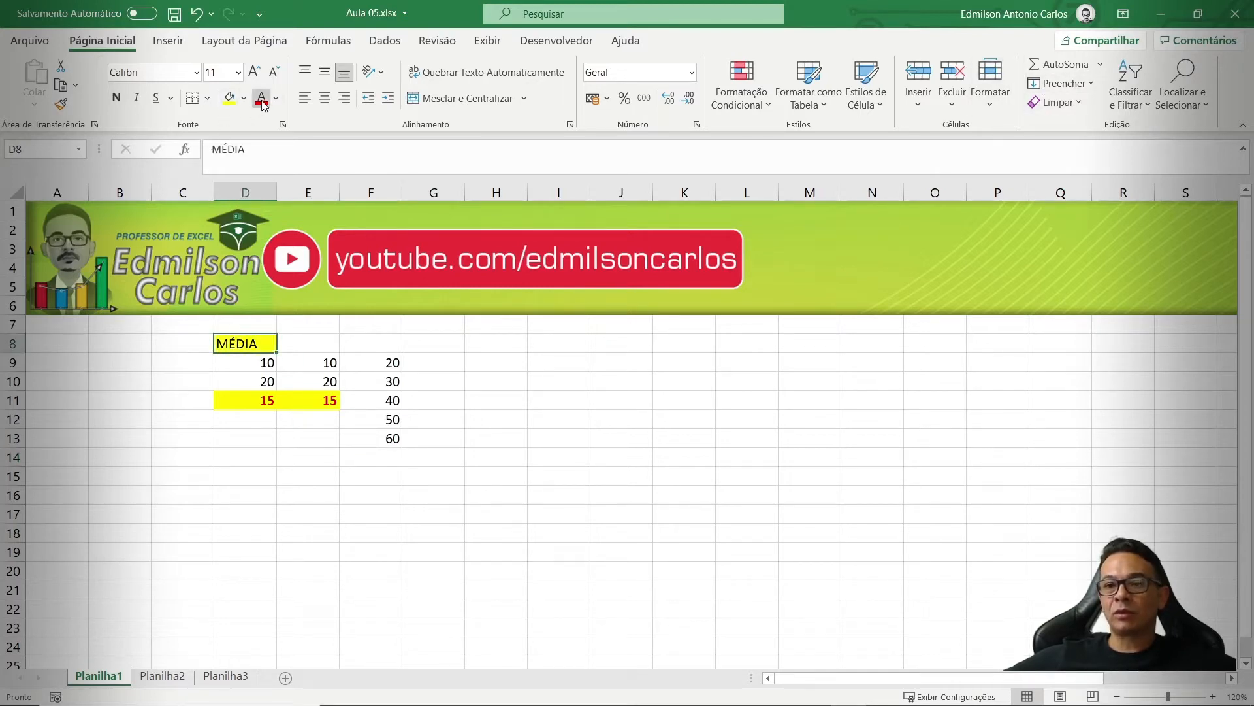
{"action": "left_click", "coordinate": [116, 98]}
- Insert the automatic average function in F14 to calculate =MÉDIA(F9:F13)
{"action": "left_click", "coordinate": [372, 460]}
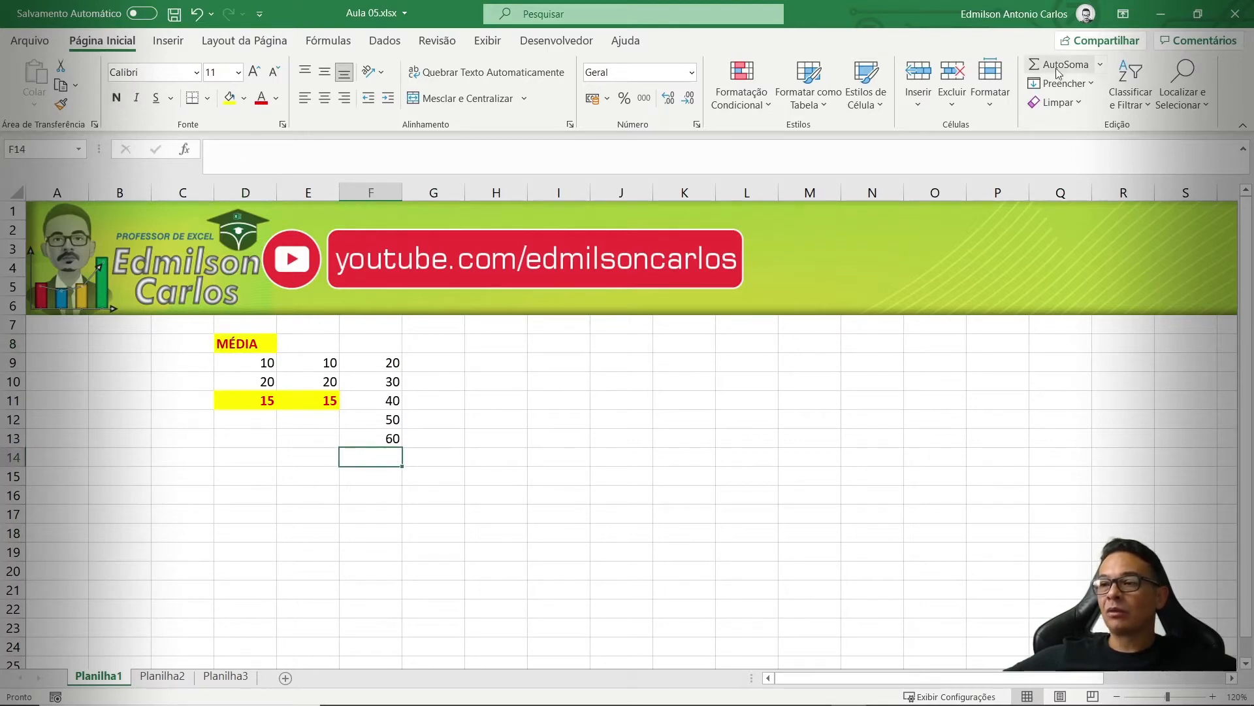
{"action": "left_click", "coordinate": [1100, 64]}
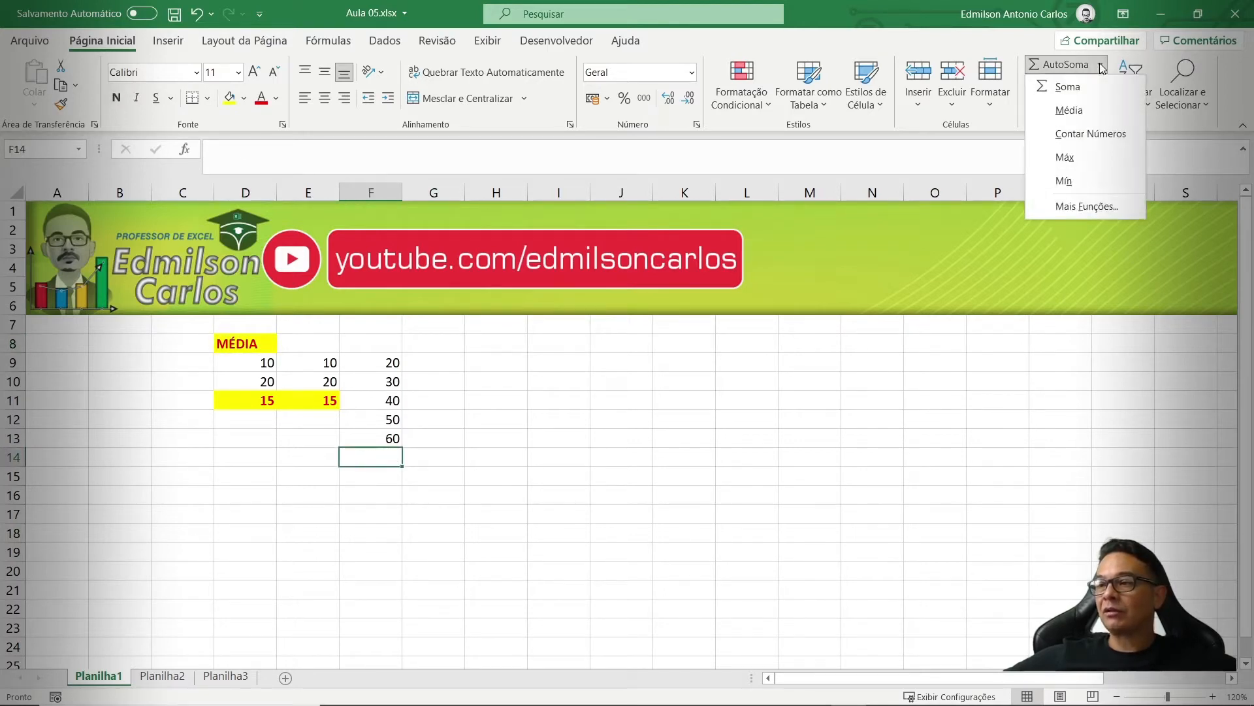
{"action": "left_click", "coordinate": [1069, 111]}
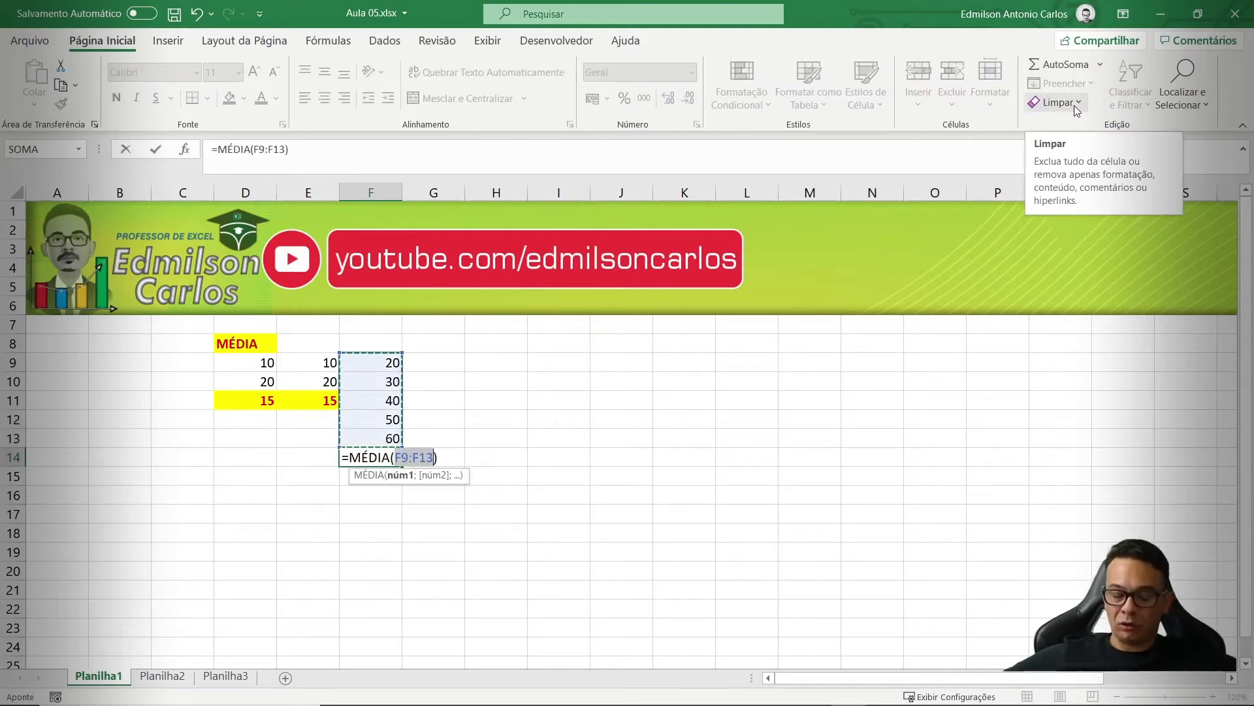
{"action": "key", "text": "Return"}
- Format the average in F14 with a yellow fill and bold red text
{"action": "left_click", "coordinate": [389, 457]}
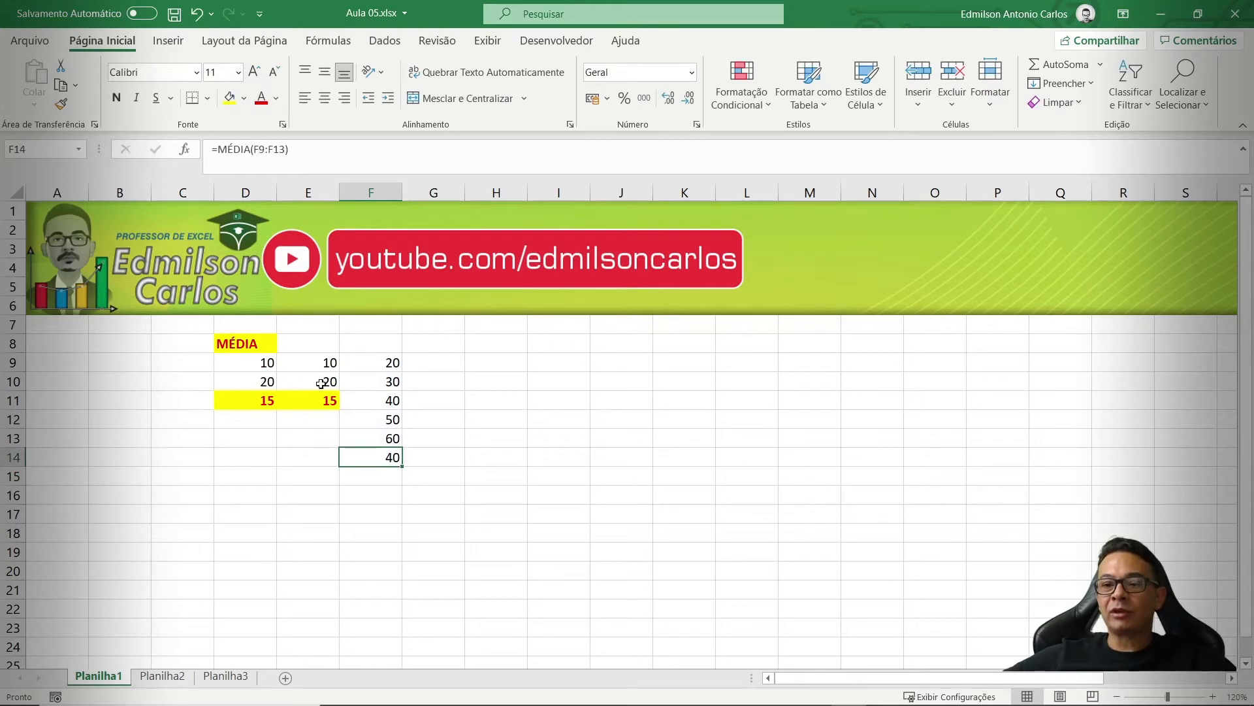
{"action": "left_click", "coordinate": [230, 98]}
{"action": "left_click", "coordinate": [262, 99]}
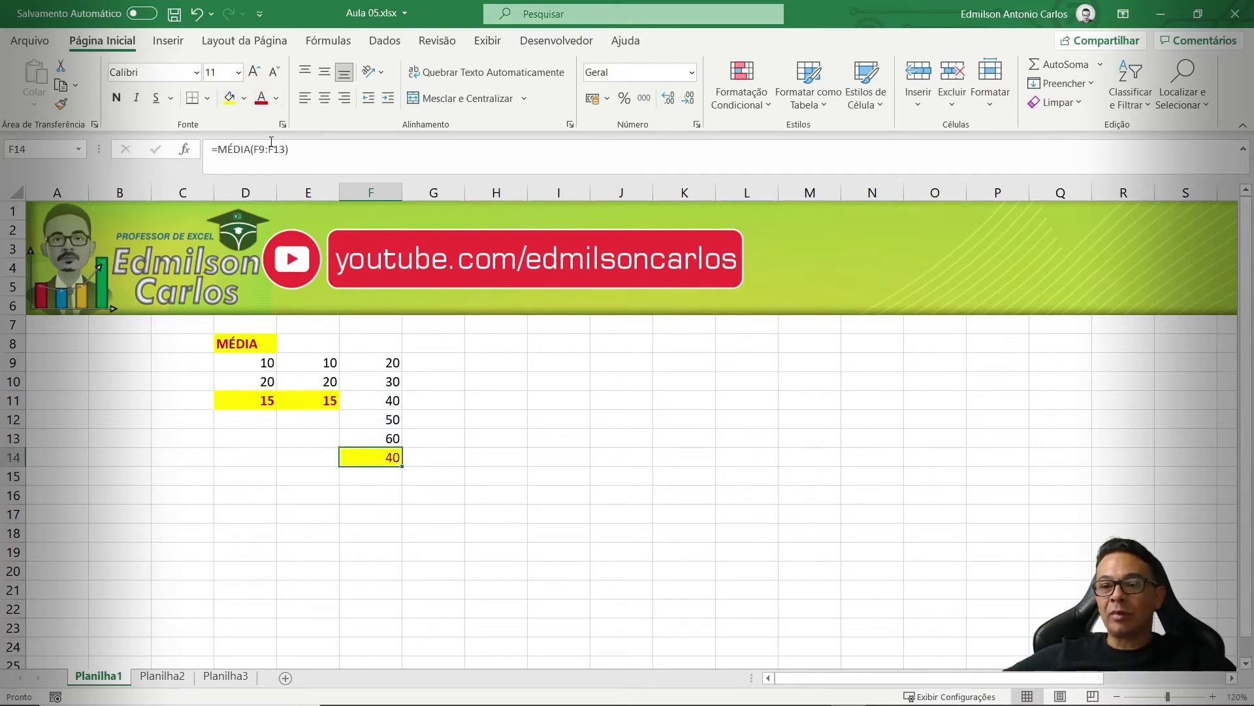
{"action": "left_click", "coordinate": [116, 98]}
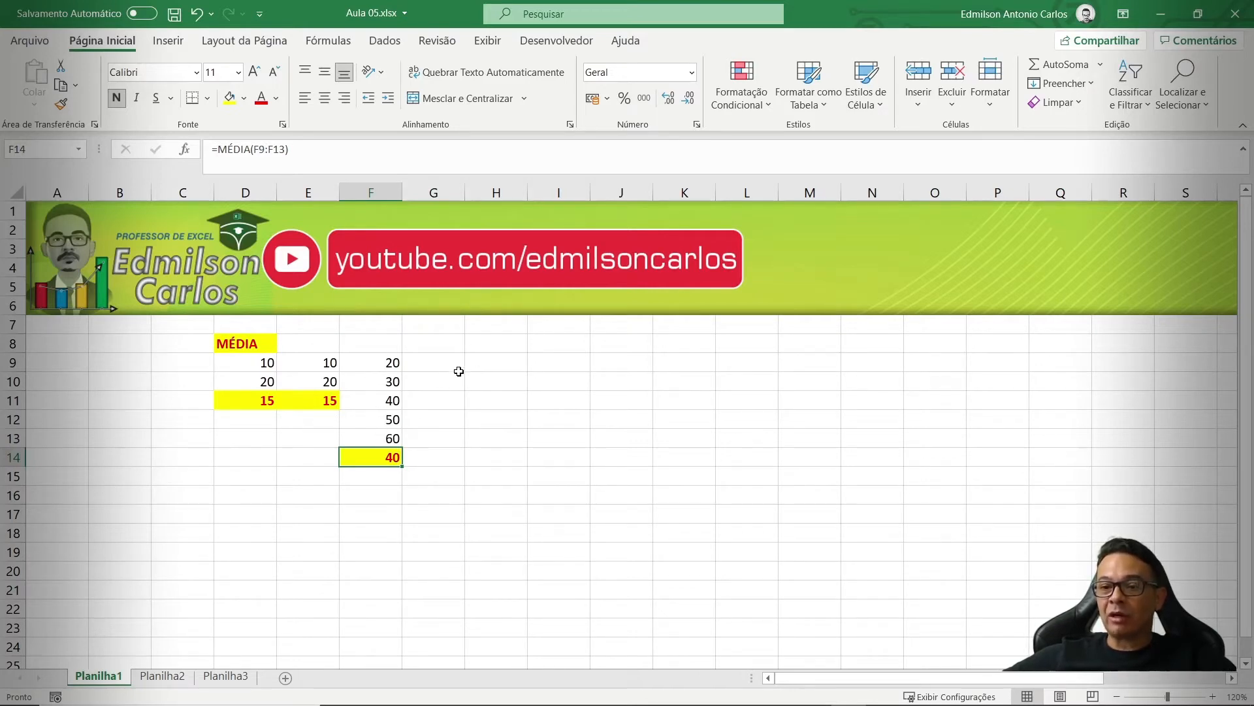
- Enter the value 30 in cell G9
{"action": "left_click", "coordinate": [457, 366]}
{"action": "type", "text": "30"}
{"action": "key", "text": "Return"}
{"action": "type", "text": "50"}
{"action": "key", "text": "Return"}
{"action": "type", "text": "6"}
{"action": "key", "text": "Up"}
{"action": "key", "text": "Up"}
{"action": "key", "text": "Down"}
{"action": "key", "text": "Delete"}
{"action": "key", "text": "Down"}
{"action": "key", "text": "Delete"}
{"action": "key", "text": "Up"}
{"action": "key", "text": "Up"}
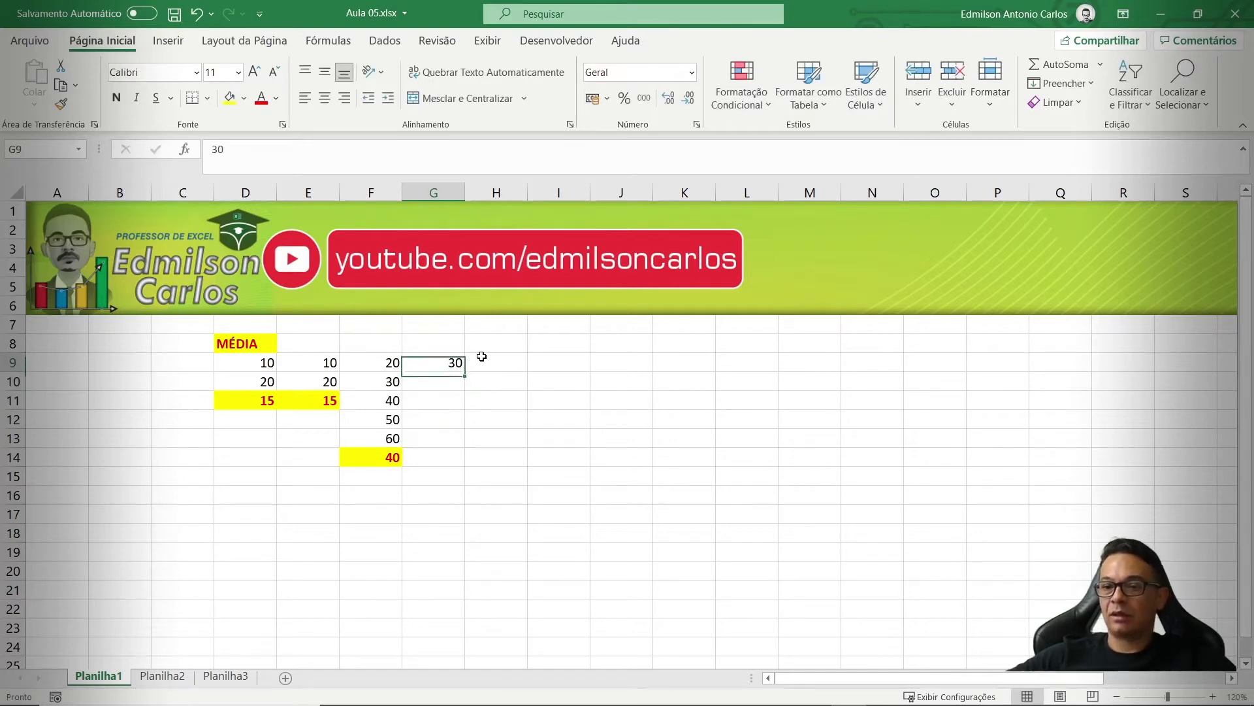
- Continue row 9 with the values 50 in H9 and 60 in I9, ending on cell J9
{"action": "key", "text": "Right"}
{"action": "type", "text": "50"}
{"action": "key", "text": "Right"}
{"action": "type", "text": "60"}
{"action": "key", "text": "Return"}
{"action": "key", "text": "Up"}
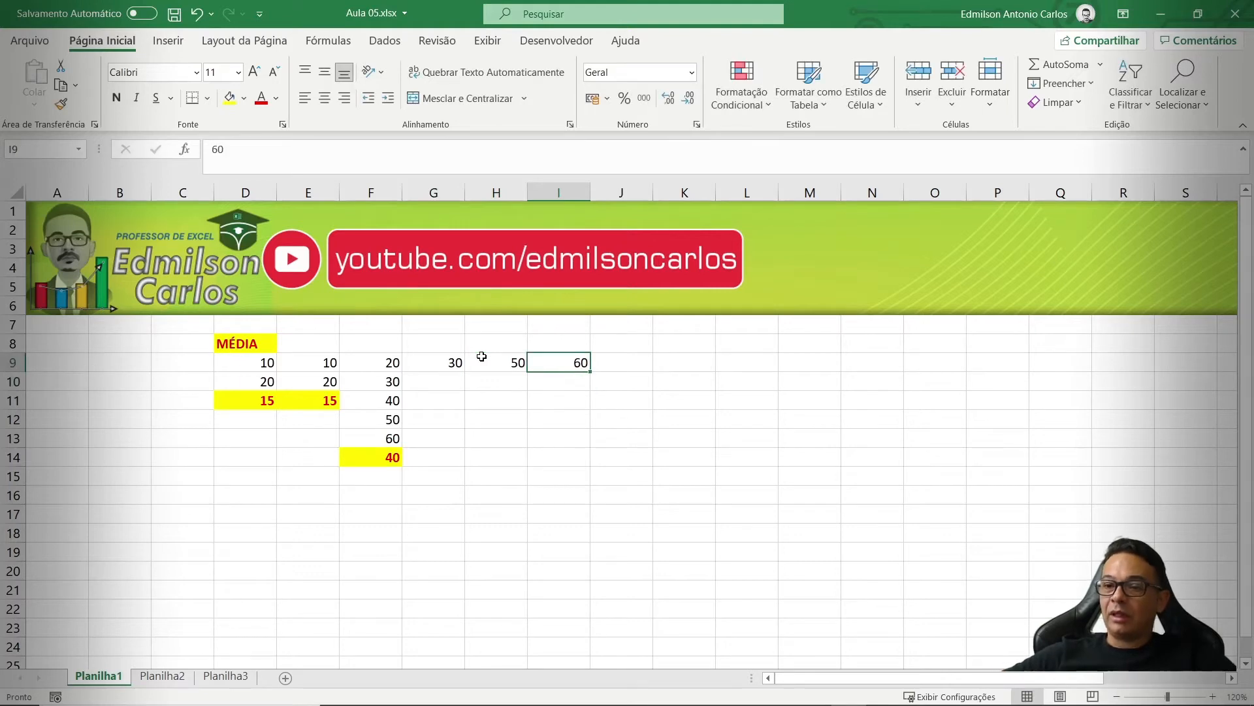
{"action": "key", "text": "Right"}
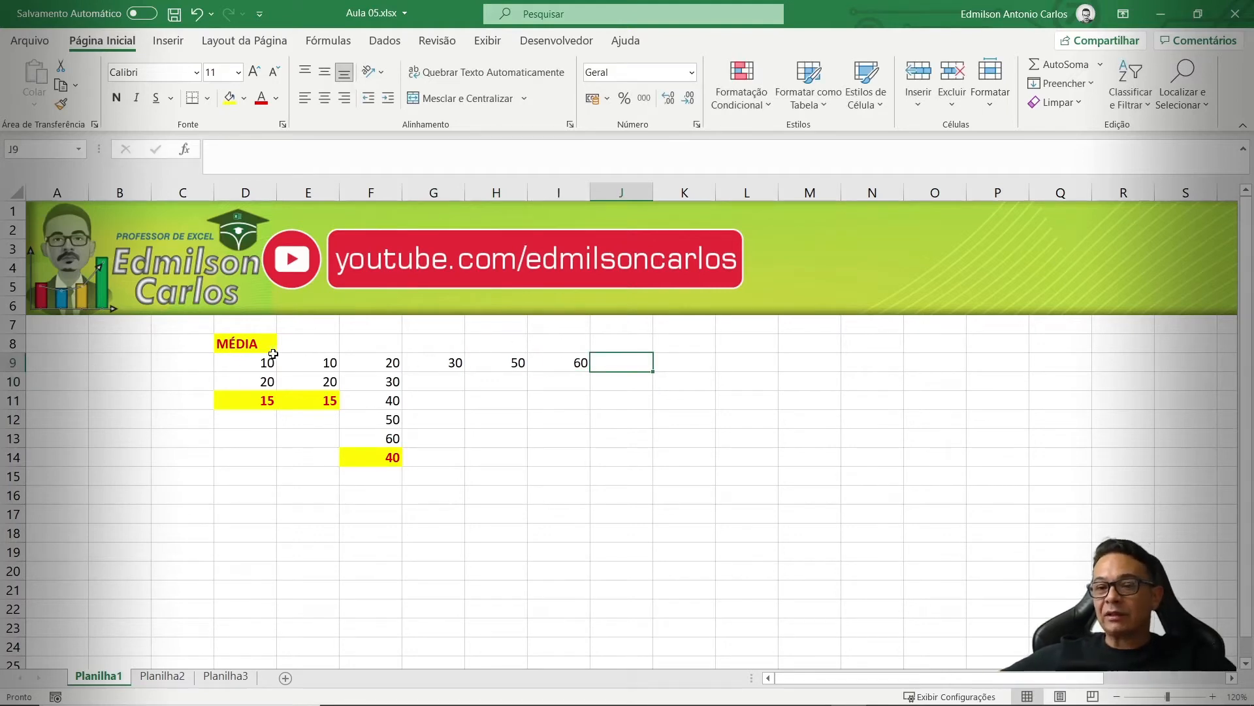
- Try the automatic average of the whole row D9:I9 in cell J9, and clear the cell
{"action": "left_click_drag", "start_coordinate": [260, 359], "coordinate": [595, 367]}
{"action": "left_click", "coordinate": [609, 365]}
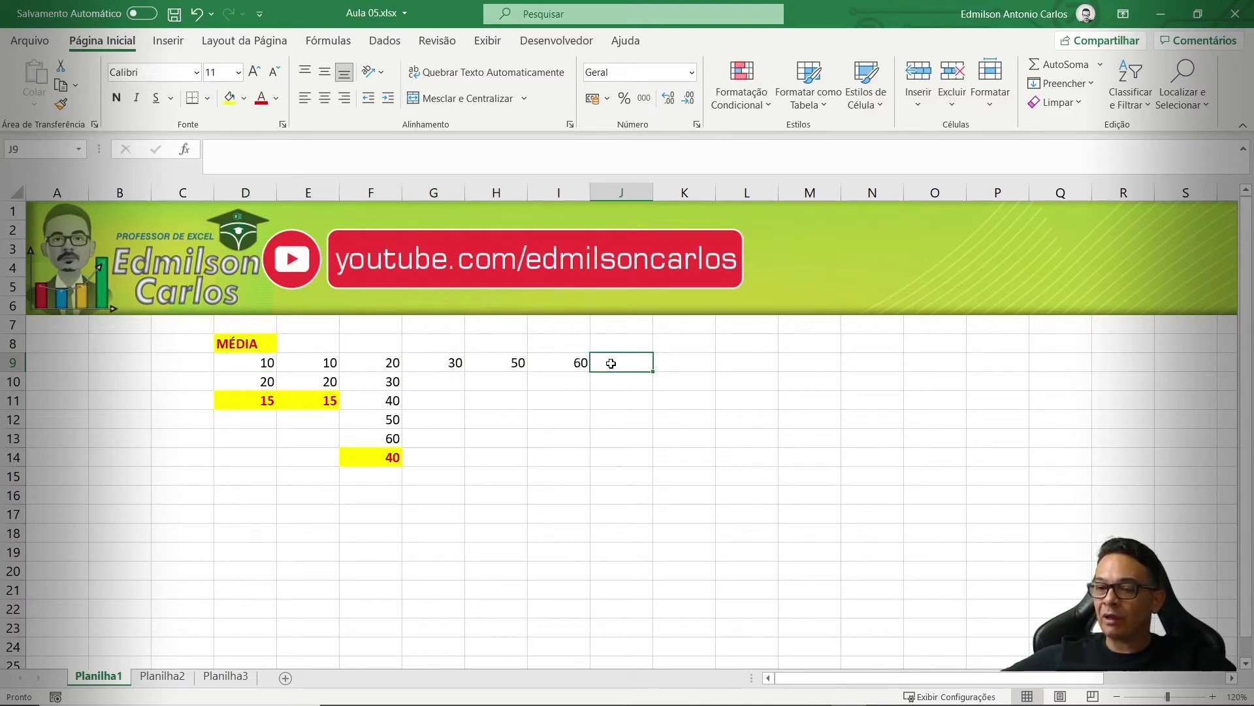
{"action": "left_click", "coordinate": [1100, 64]}
{"action": "left_click", "coordinate": [1068, 116]}
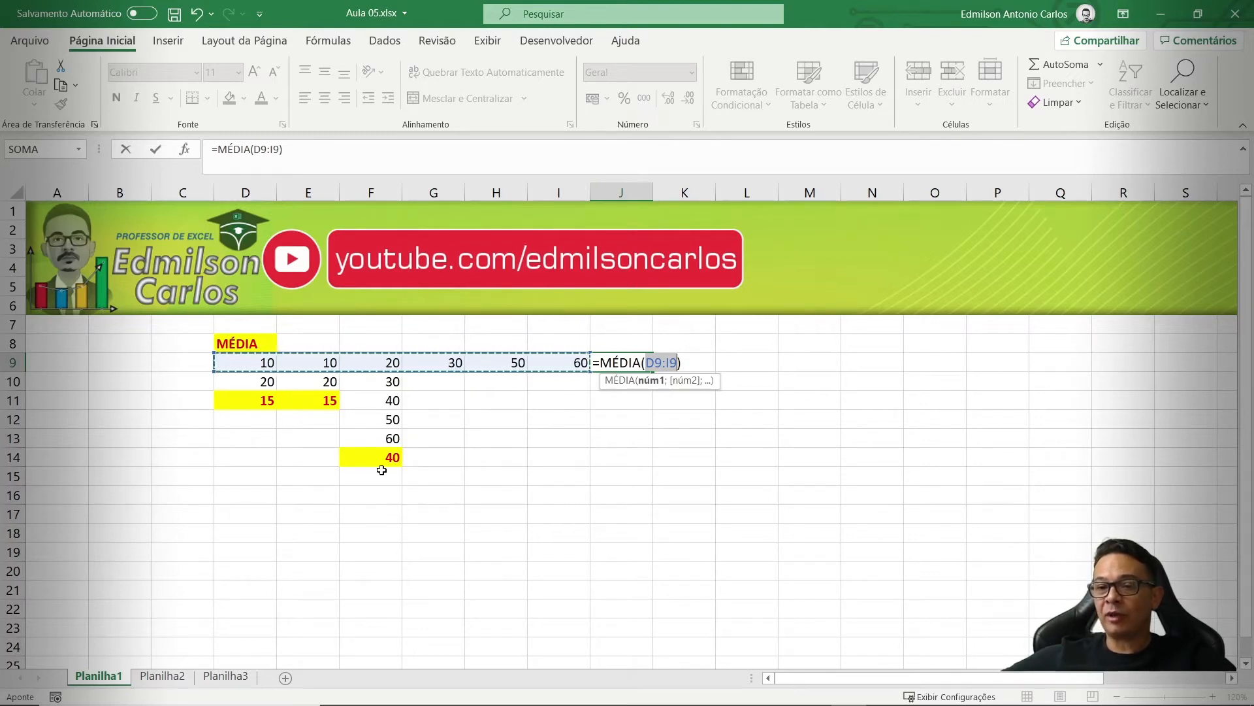
{"action": "key", "text": "Return"}
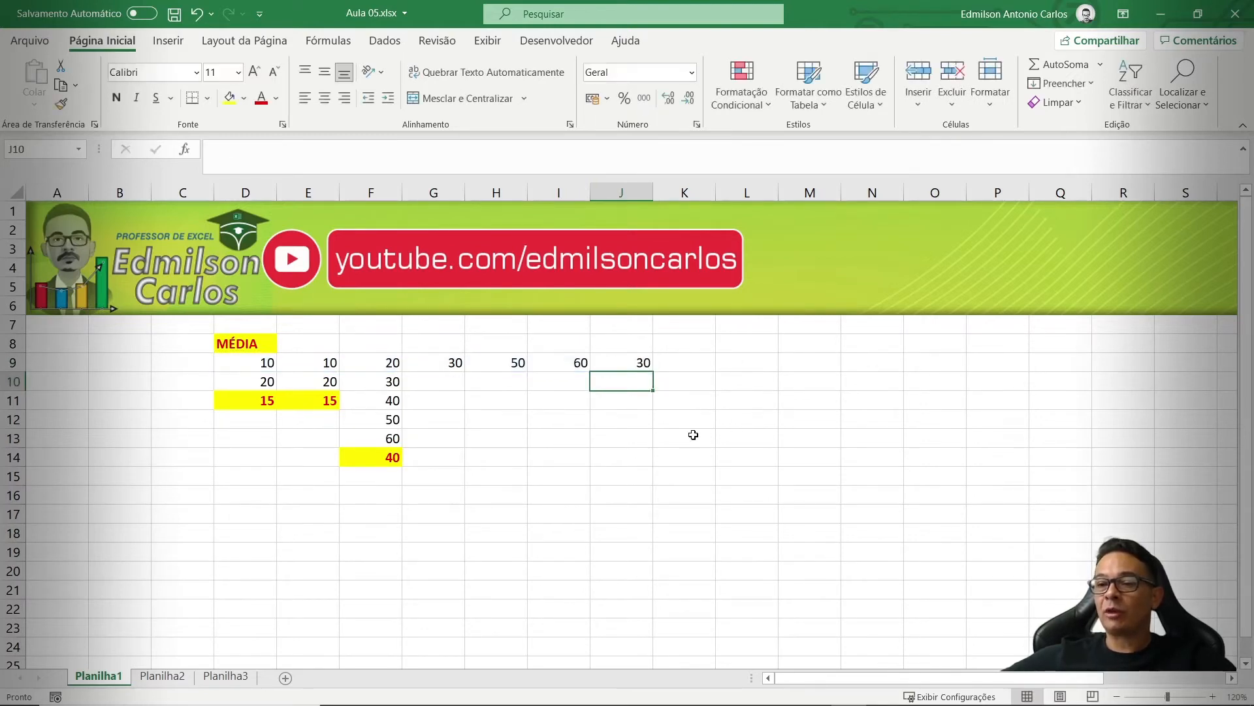
{"action": "left_click", "coordinate": [629, 362]}
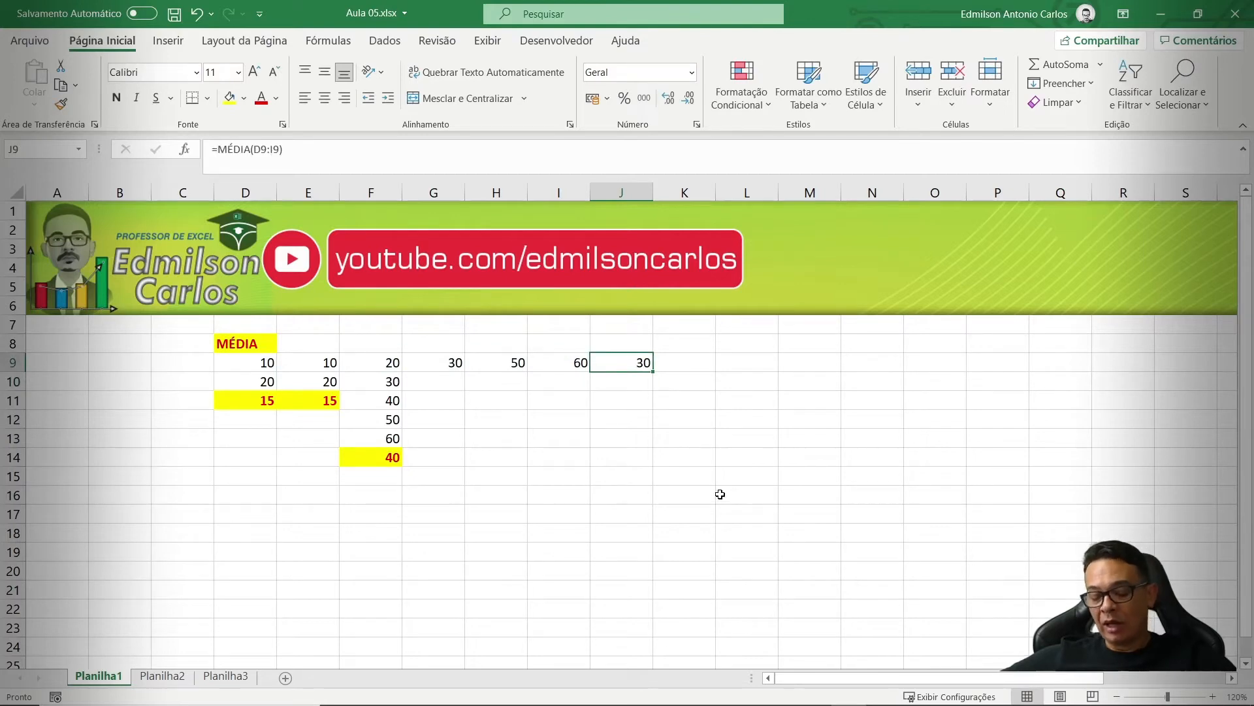
{"action": "key", "text": "Delete"}
- Highlight the cells G9:I9 with a yellow fill
{"action": "left_click_drag", "start_coordinate": [461, 370], "coordinate": [574, 362]}
{"action": "left_click", "coordinate": [230, 99]}
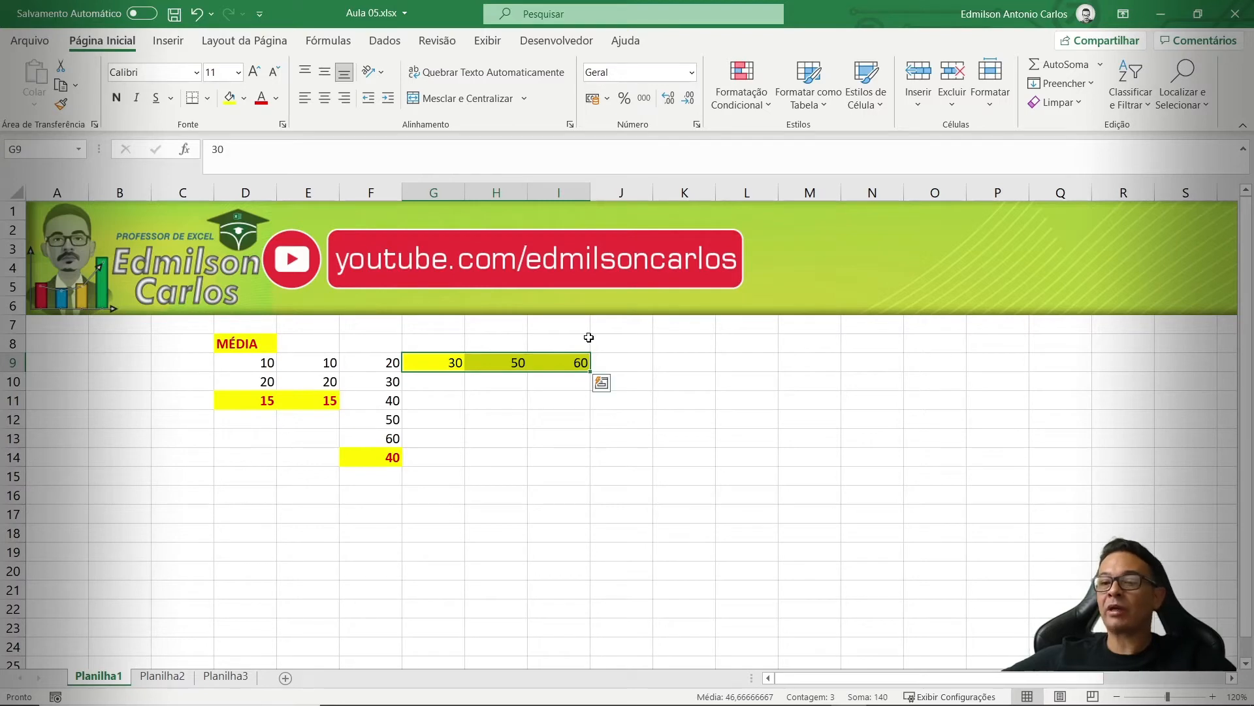
{"action": "left_click", "coordinate": [621, 363]}
- Insert the automatic average of only the range G9:I9 into J9 and check the formula's cell range
{"action": "left_click", "coordinate": [416, 368]}
{"action": "left_click_drag", "start_coordinate": [416, 369], "coordinate": [575, 363]}
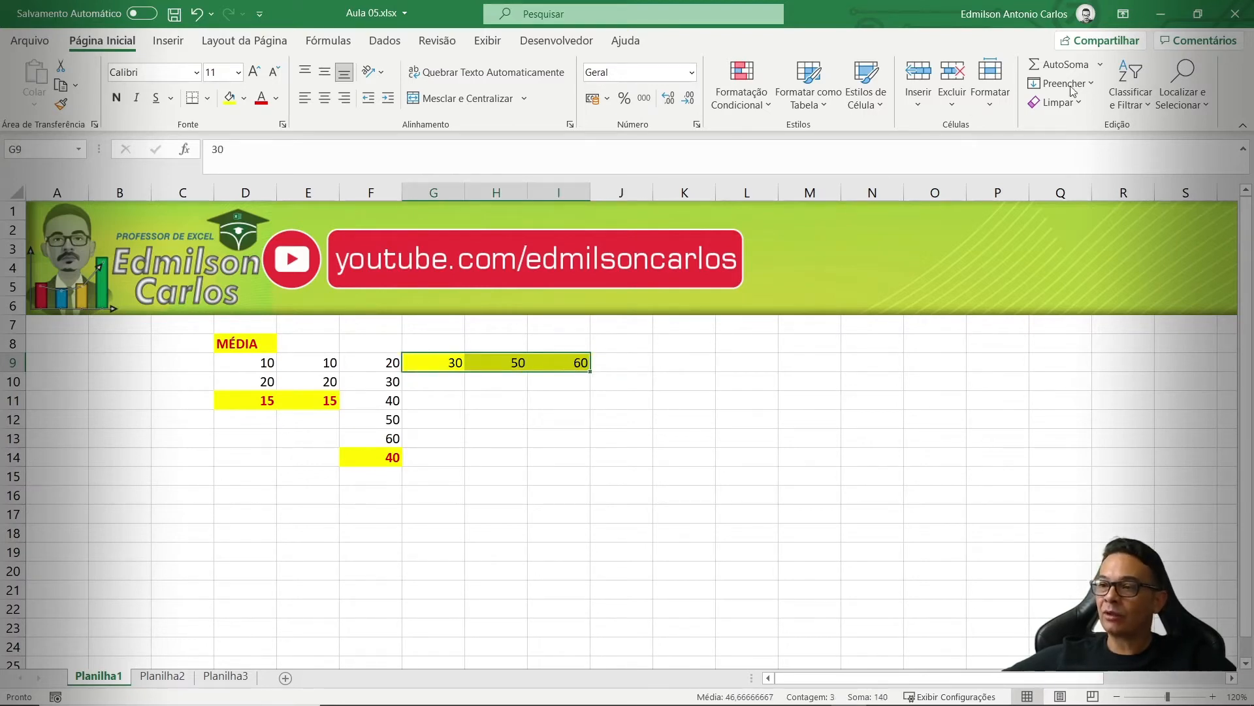
{"action": "left_click", "coordinate": [1100, 64]}
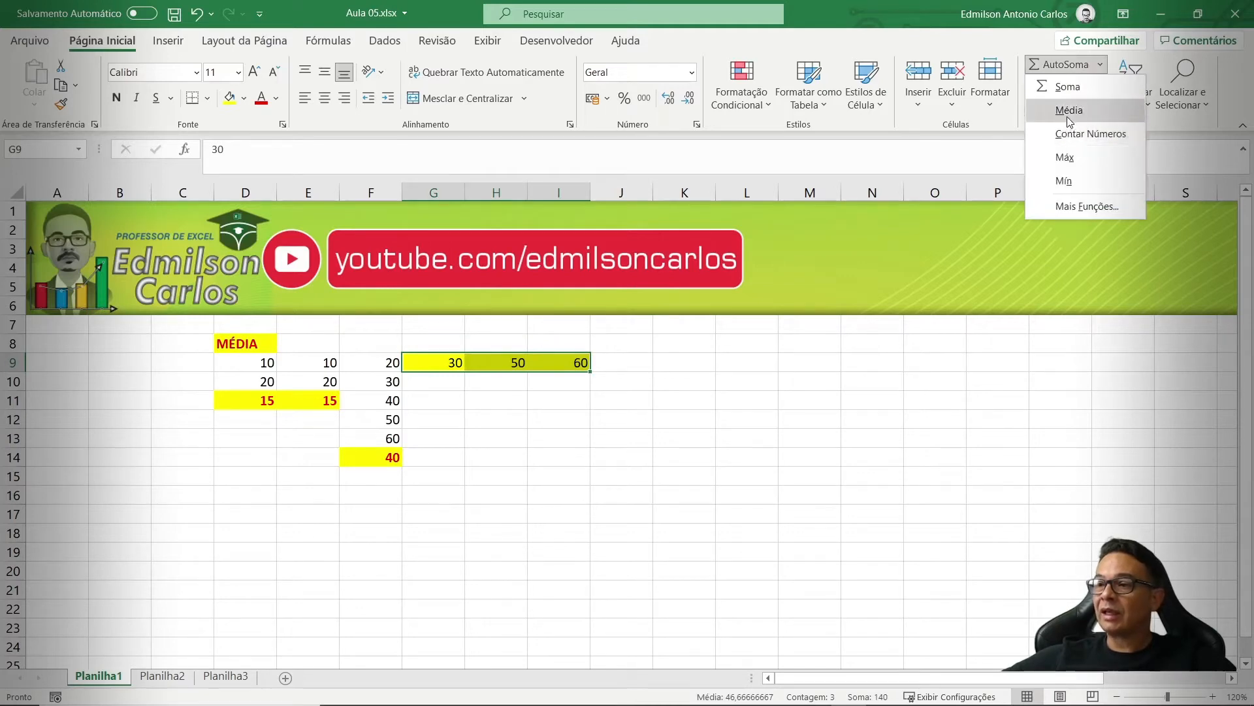
{"action": "left_click", "coordinate": [1069, 112]}
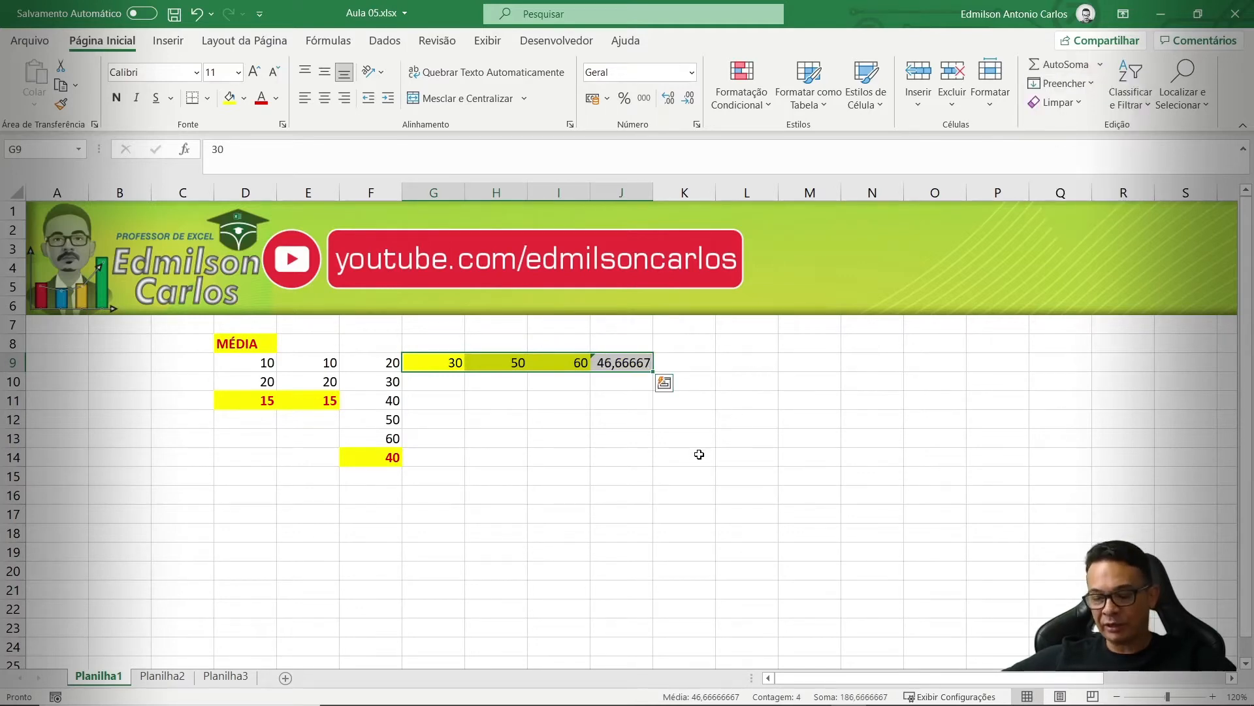
{"action": "left_click", "coordinate": [603, 361]}
{"action": "double_click", "coordinate": [620, 366]}
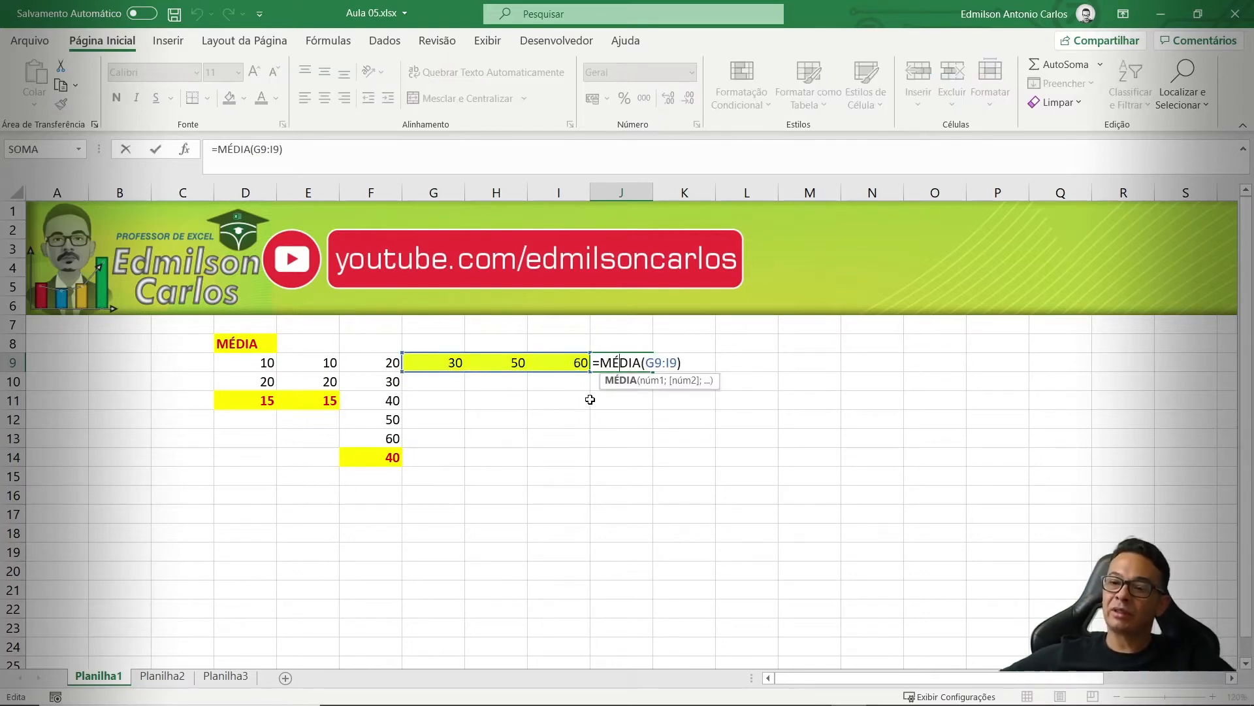
{"action": "key", "text": "ctrl+Return"}
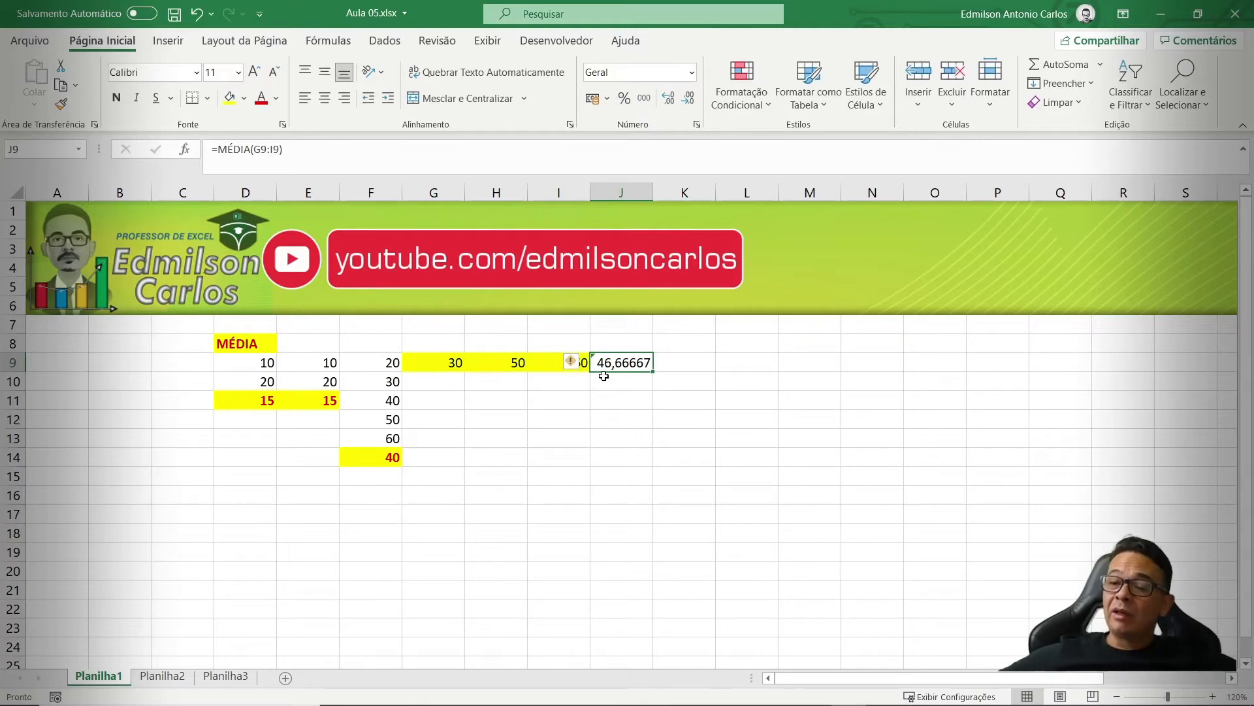
- Write the function's syntax as plain text in I11: = MÉDIA ( N1 ; : N2)
{"action": "left_click", "coordinate": [562, 409]}
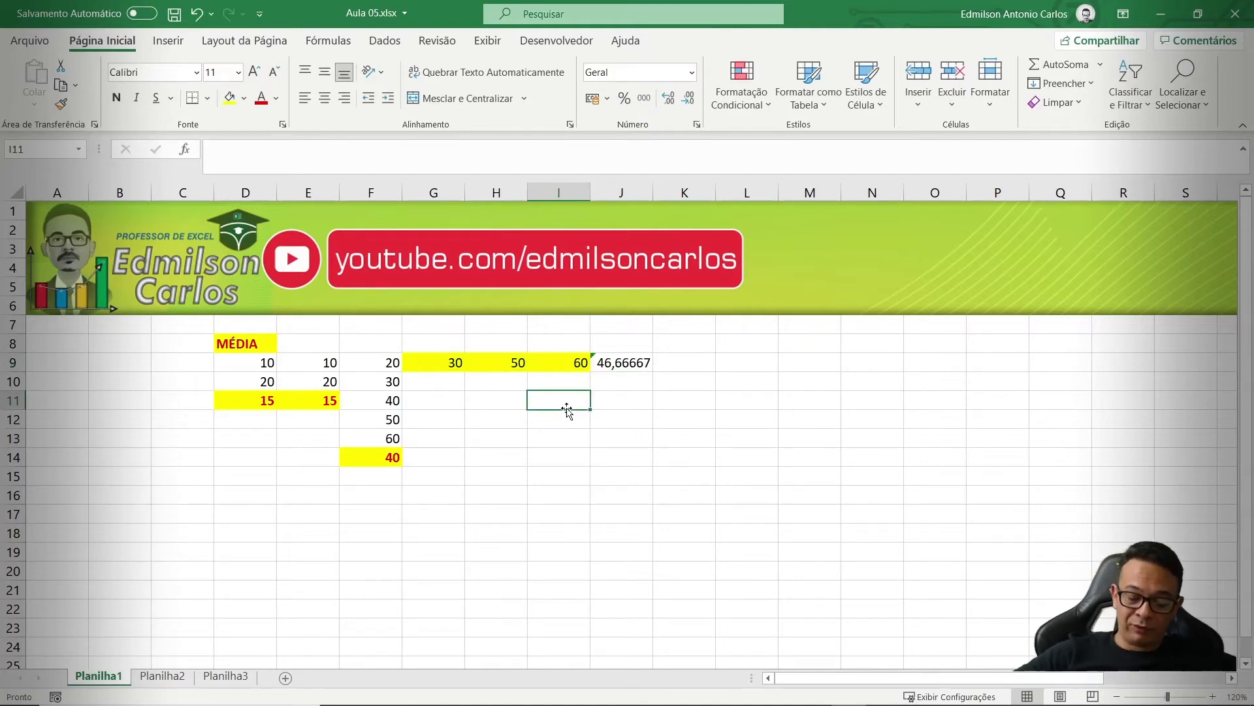
{"action": "type", "text": "=["}
{"action": "key", "text": "BackSpace"}
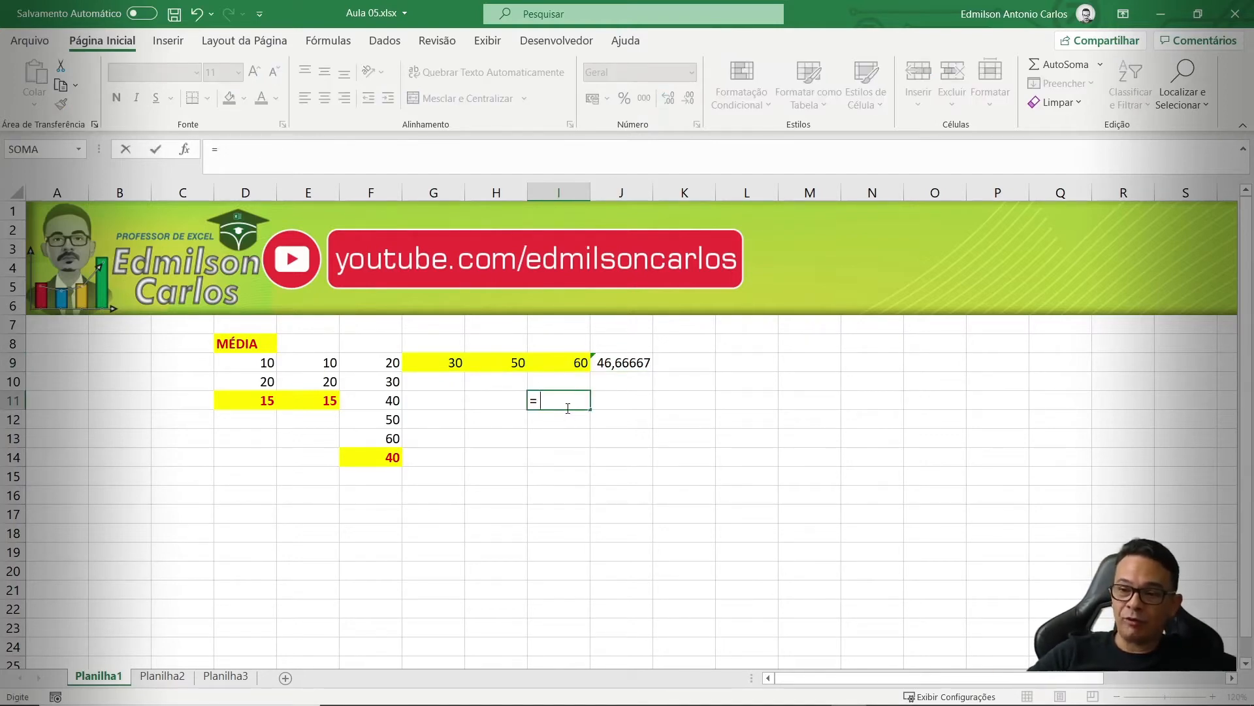
{"action": "type", "text": "MÉDIA "}
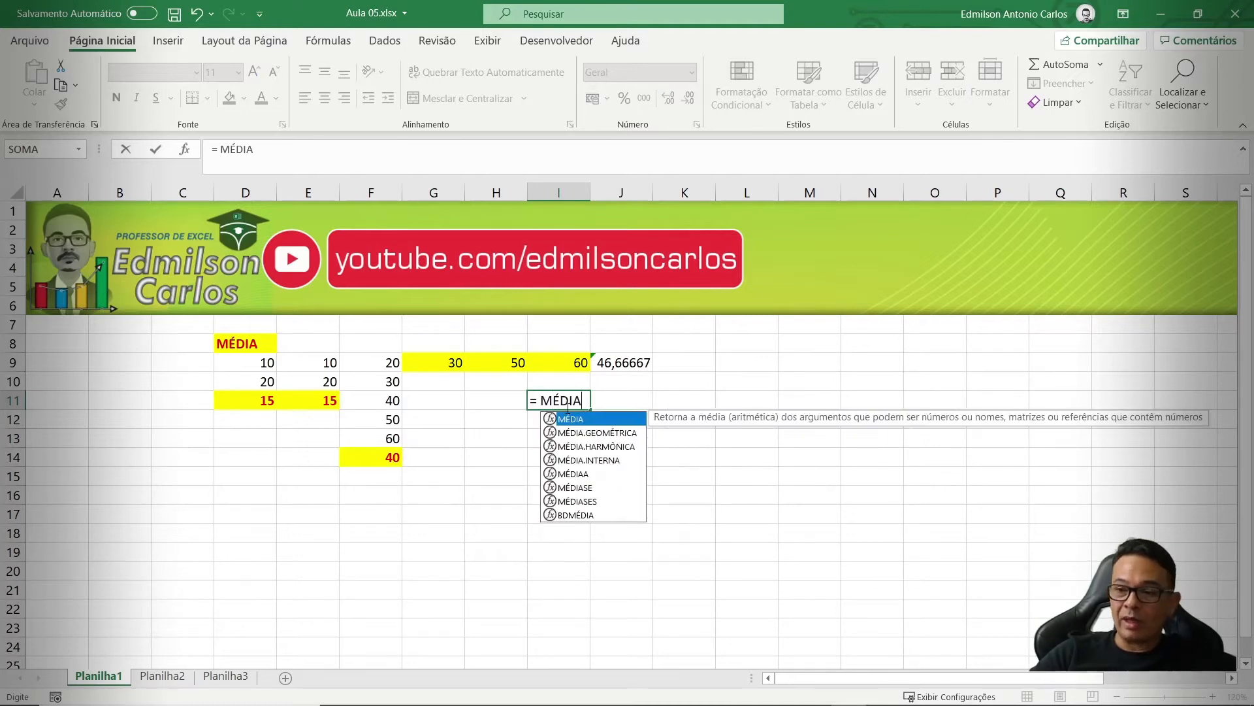
{"action": "type", "text": "( N1"}
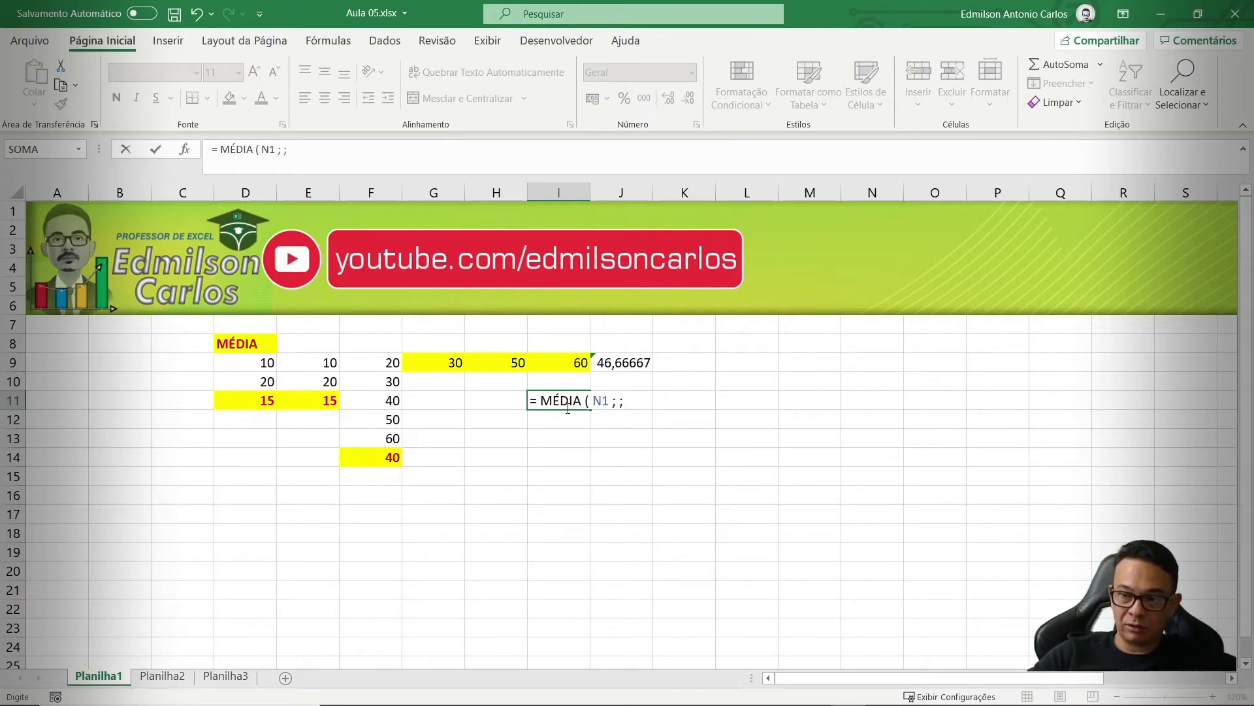
{"action": "type", "text": "; : N2"}
{"action": "key", "text": "Return"}
{"action": "key", "text": "Return"}
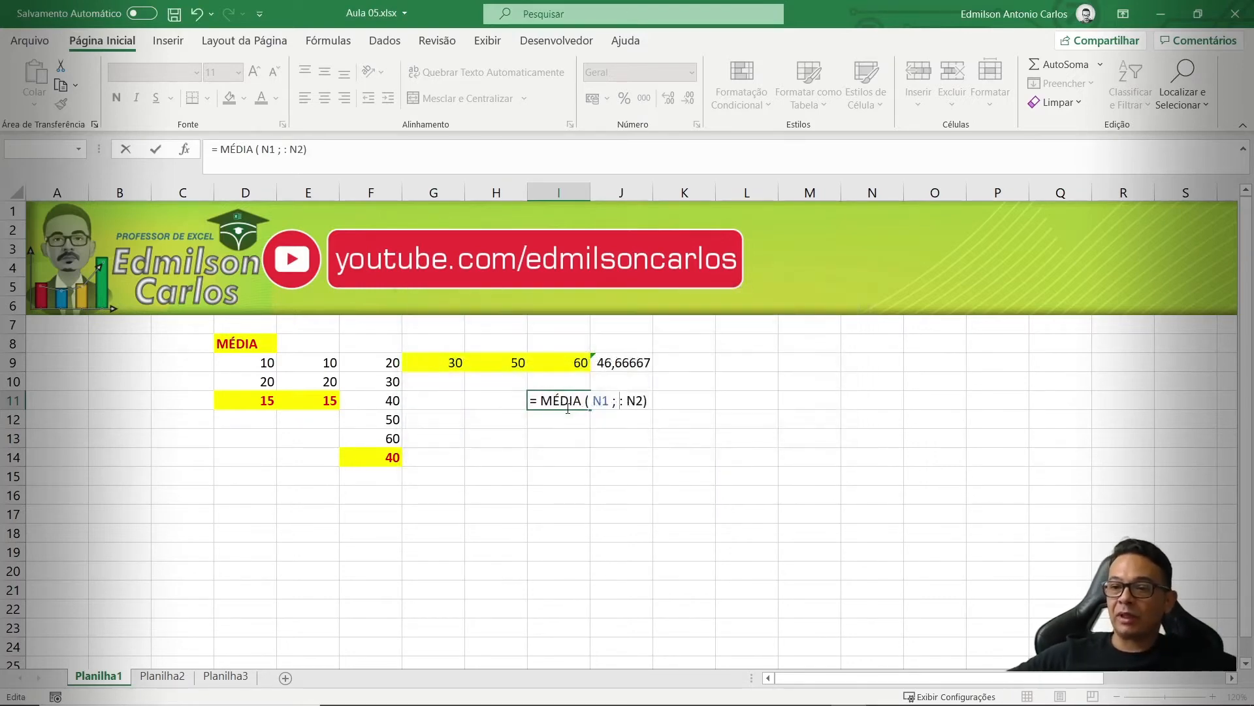
{"action": "key", "text": "Return"}
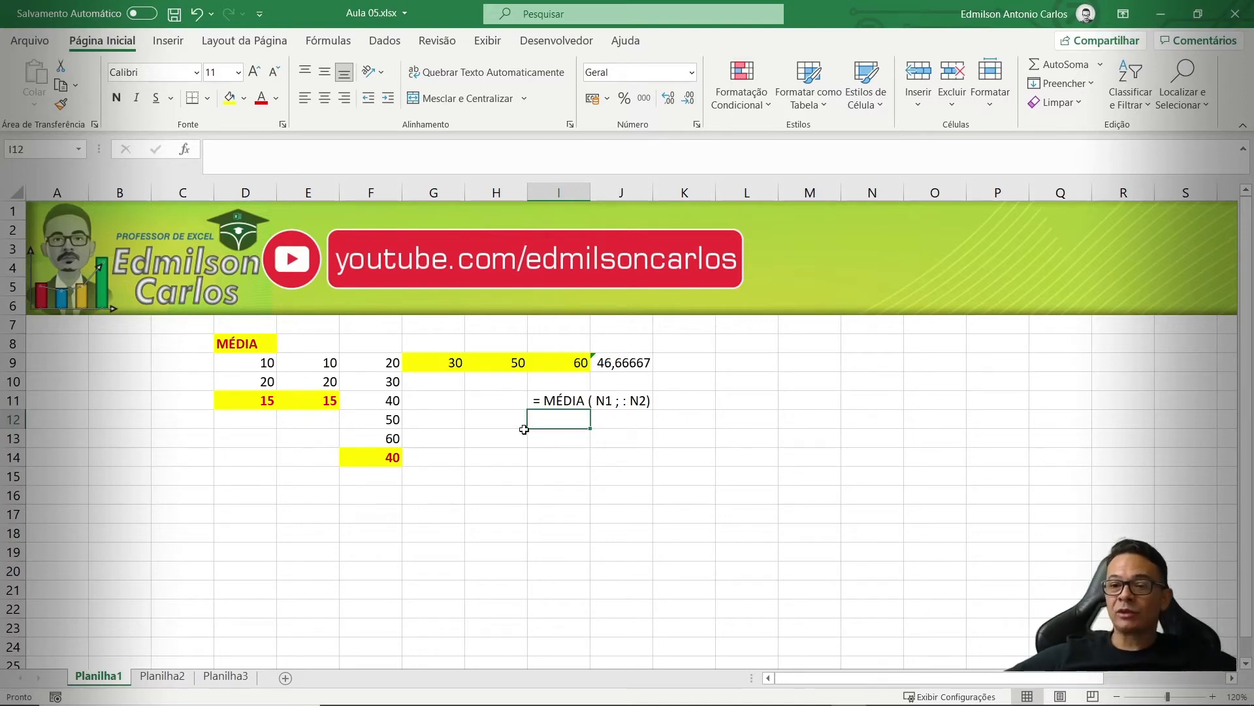
- Enter the formula =MÉDIA(F9:F13) manually in F15, picking the function from the suggestions and the range in the sheet
{"action": "left_click", "coordinate": [374, 480]}
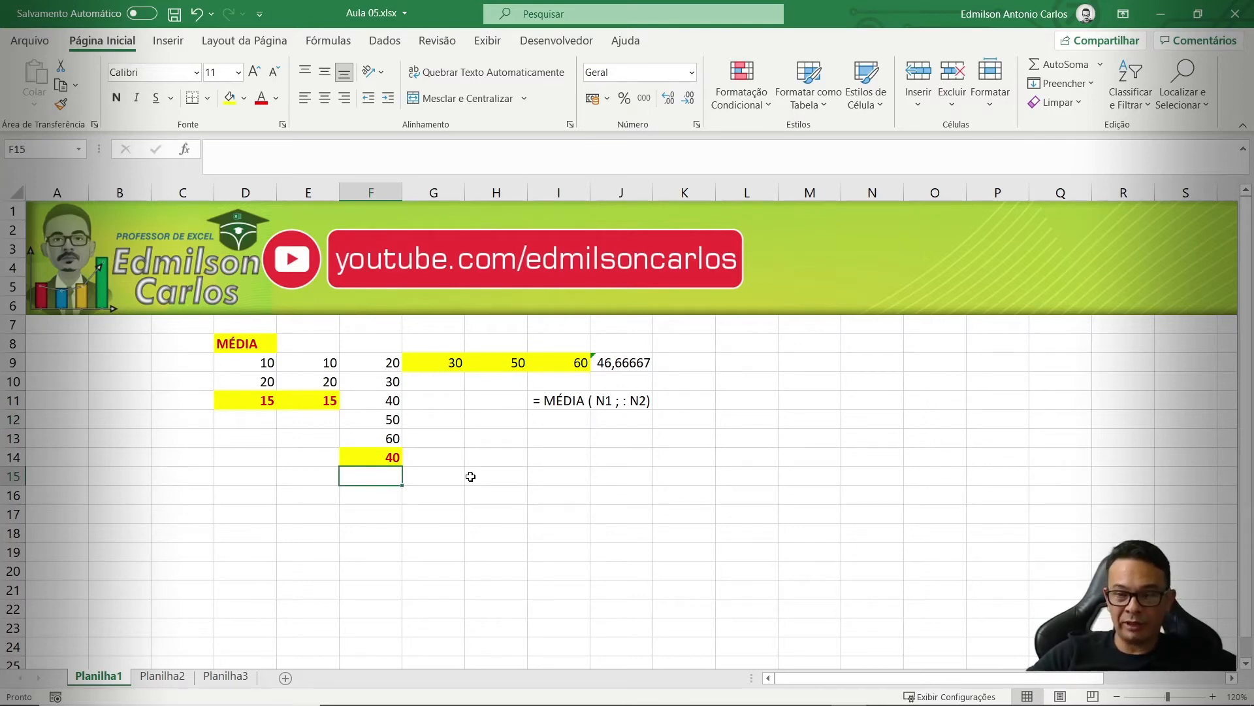
{"action": "type", "text": "=MÉDIA"}
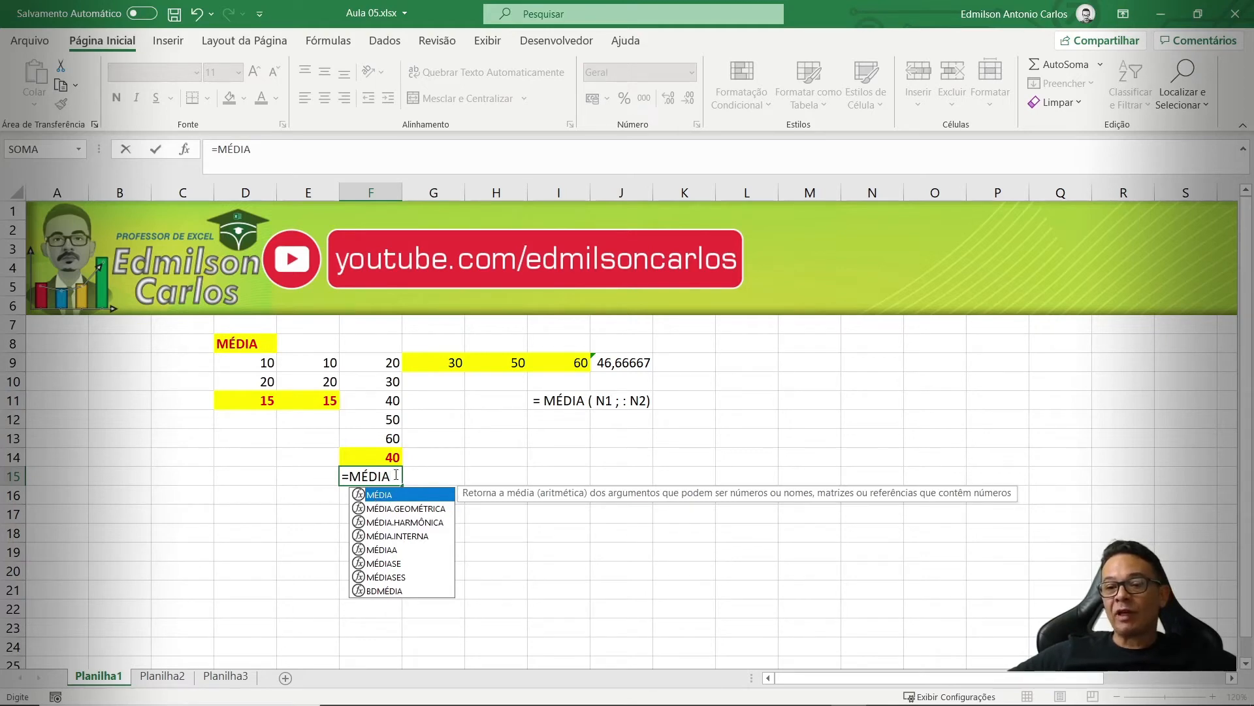
{"action": "key", "text": "BackSpace"}
{"action": "key", "text": "BackSpace"}
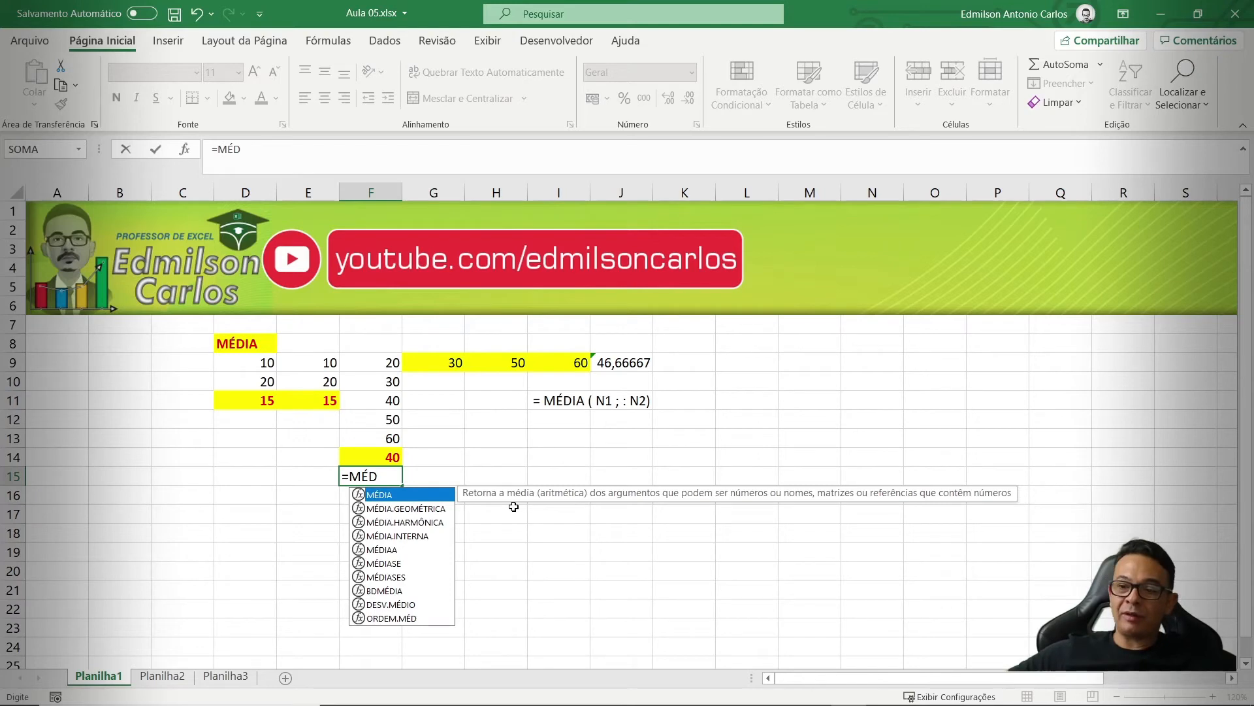
{"action": "double_click", "coordinate": [395, 496]}
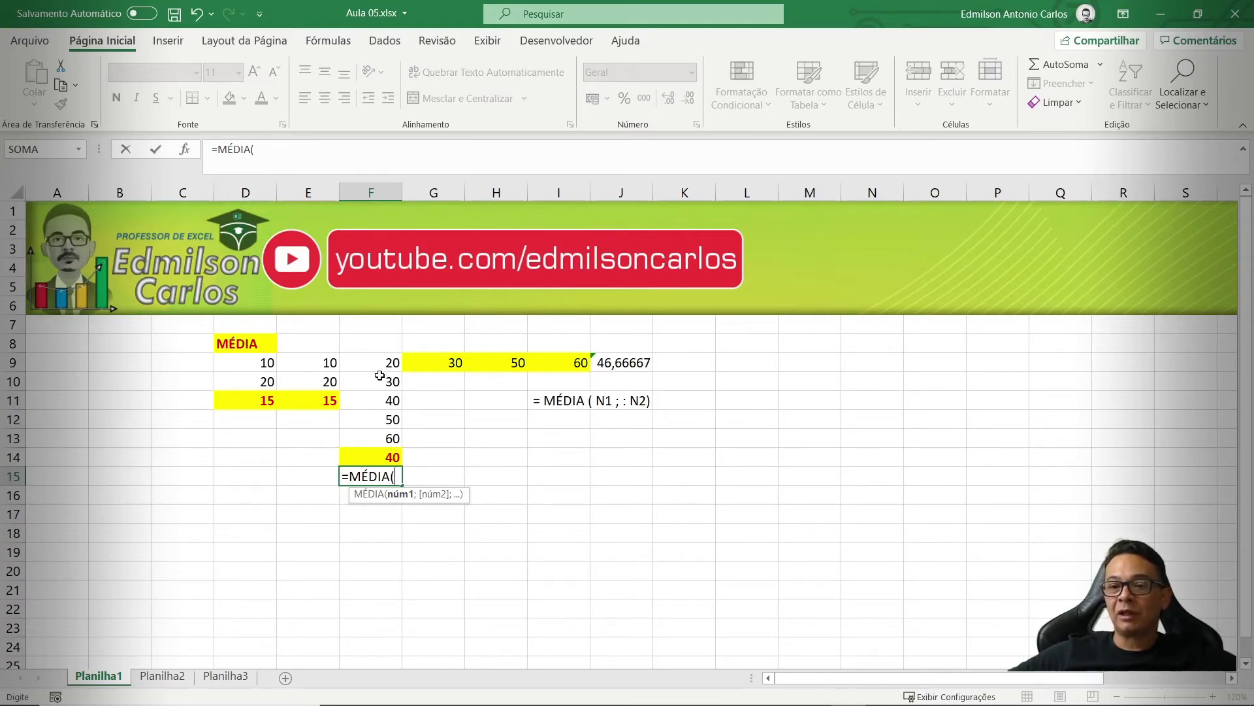
{"action": "left_click_drag", "start_coordinate": [377, 365], "coordinate": [376, 434]}
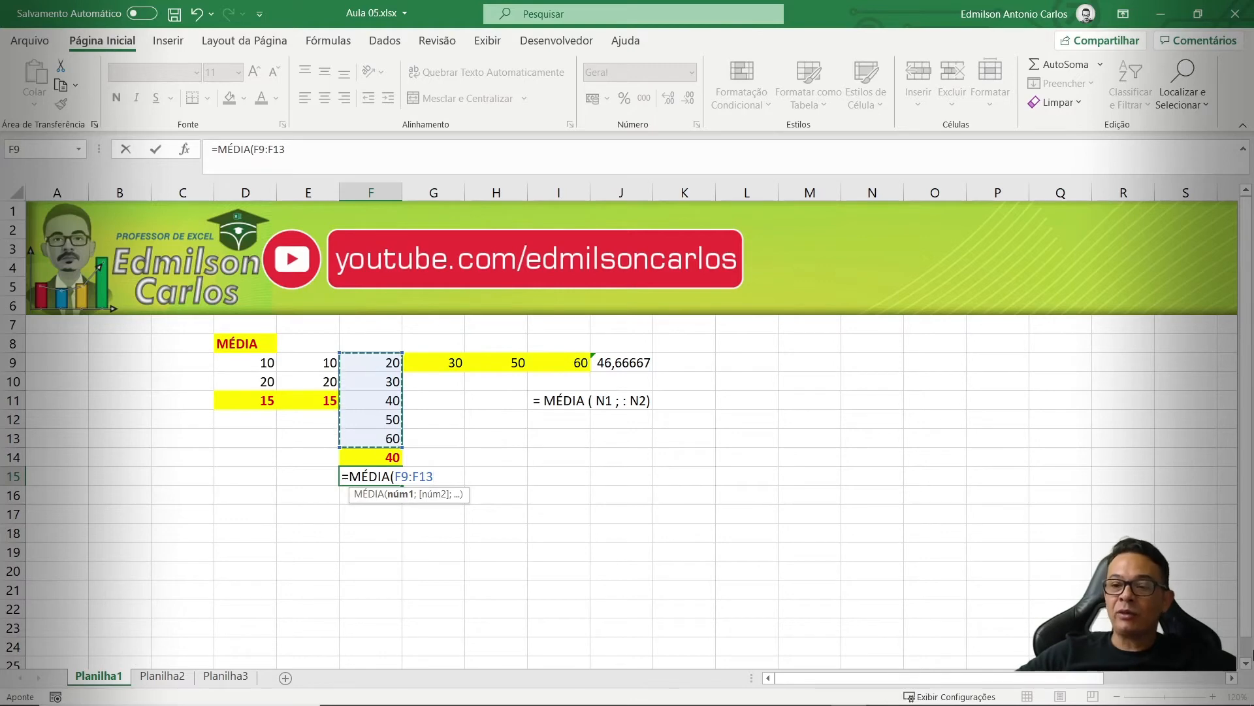
{"action": "type", "text": ")"}
{"action": "key", "text": "Return"}
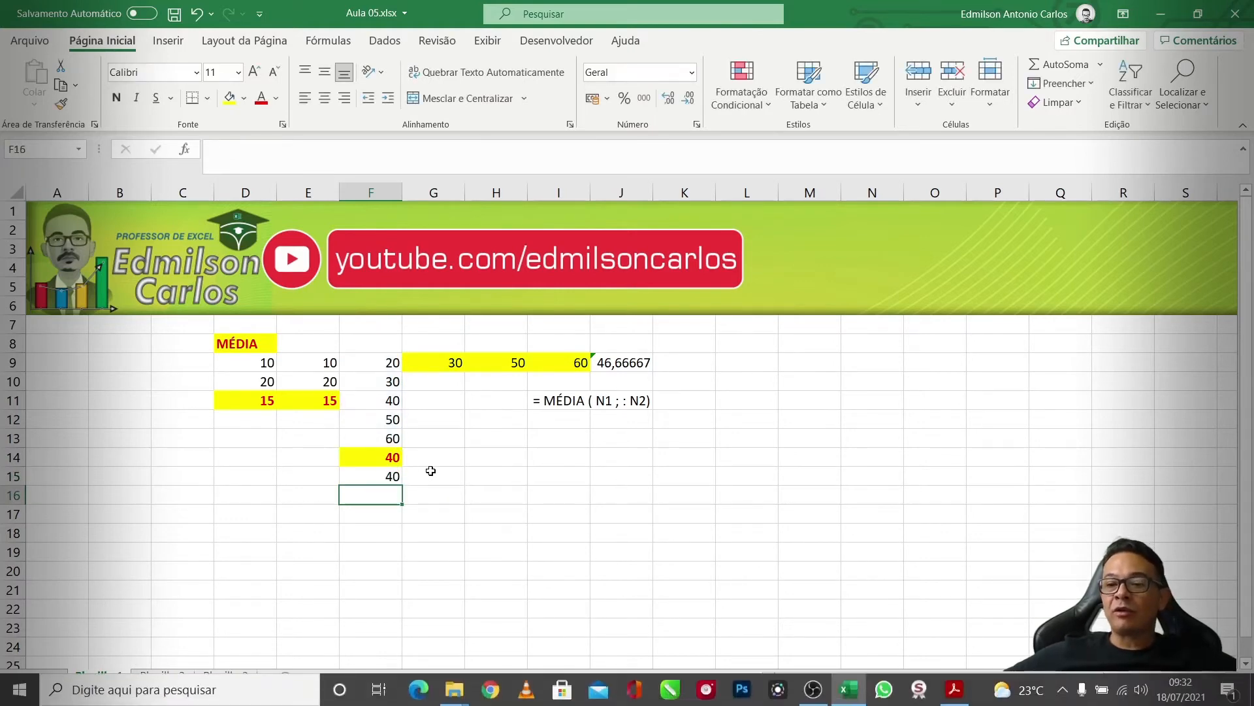
- Format the average in F15 with a yellow fill and red text, and select F16
{"action": "left_click", "coordinate": [387, 477]}
{"action": "left_click", "coordinate": [230, 98]}
{"action": "left_click", "coordinate": [261, 98]}
{"action": "key", "text": "ctrl+n"}
{"action": "left_click", "coordinate": [371, 498]}
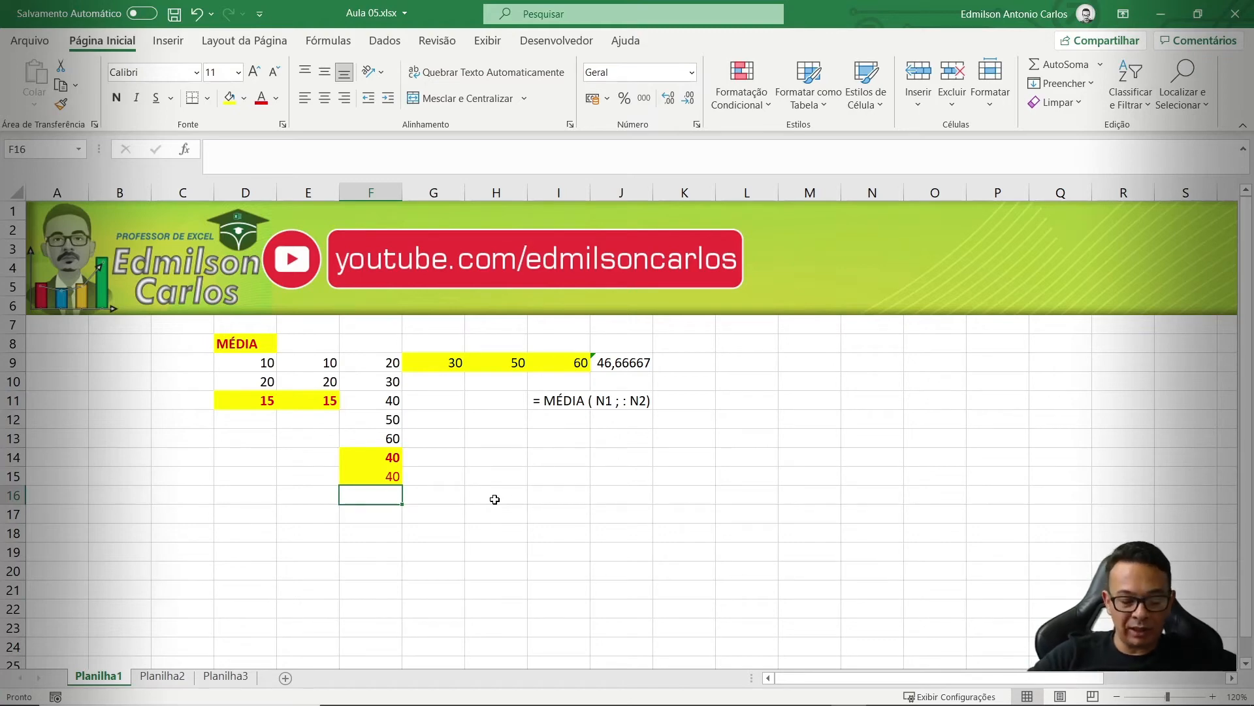
{"action": "type", "text": "MÉDIA"}
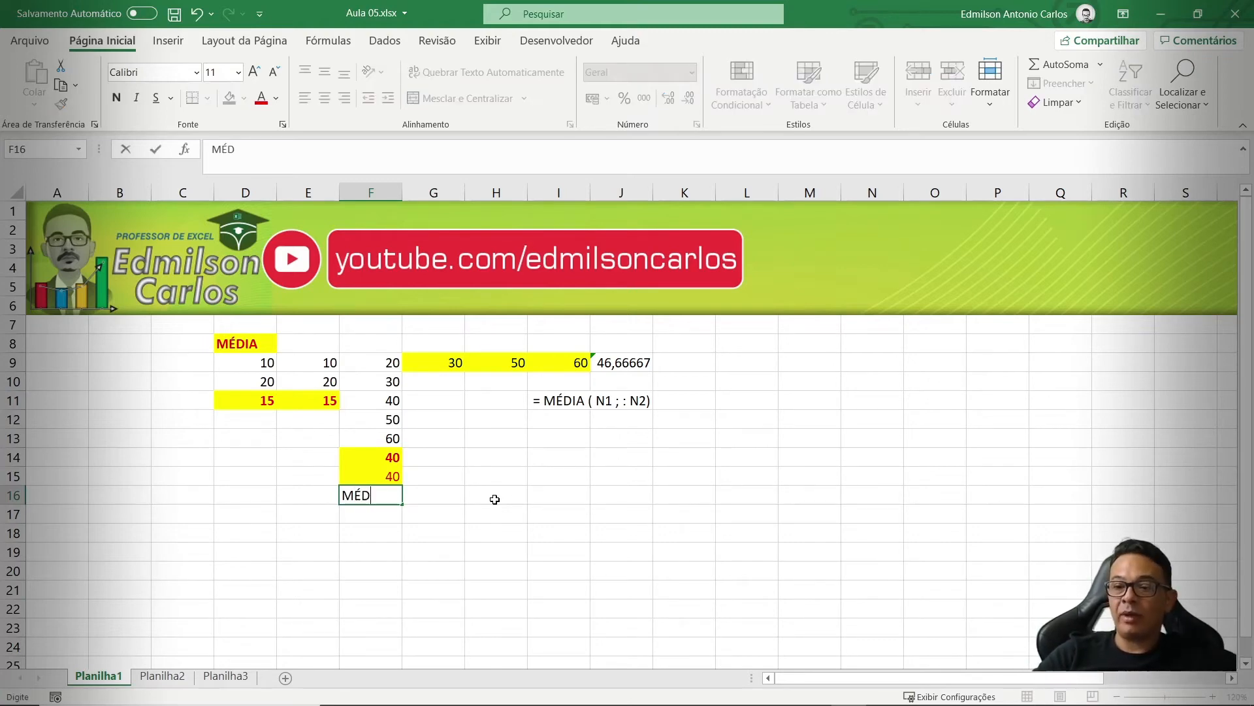
{"action": "key", "text": "BackSpace"}
{"action": "key", "text": "BackSpace"}
{"action": "key", "text": "BackSpace"}
{"action": "key", "text": "BackSpace"}
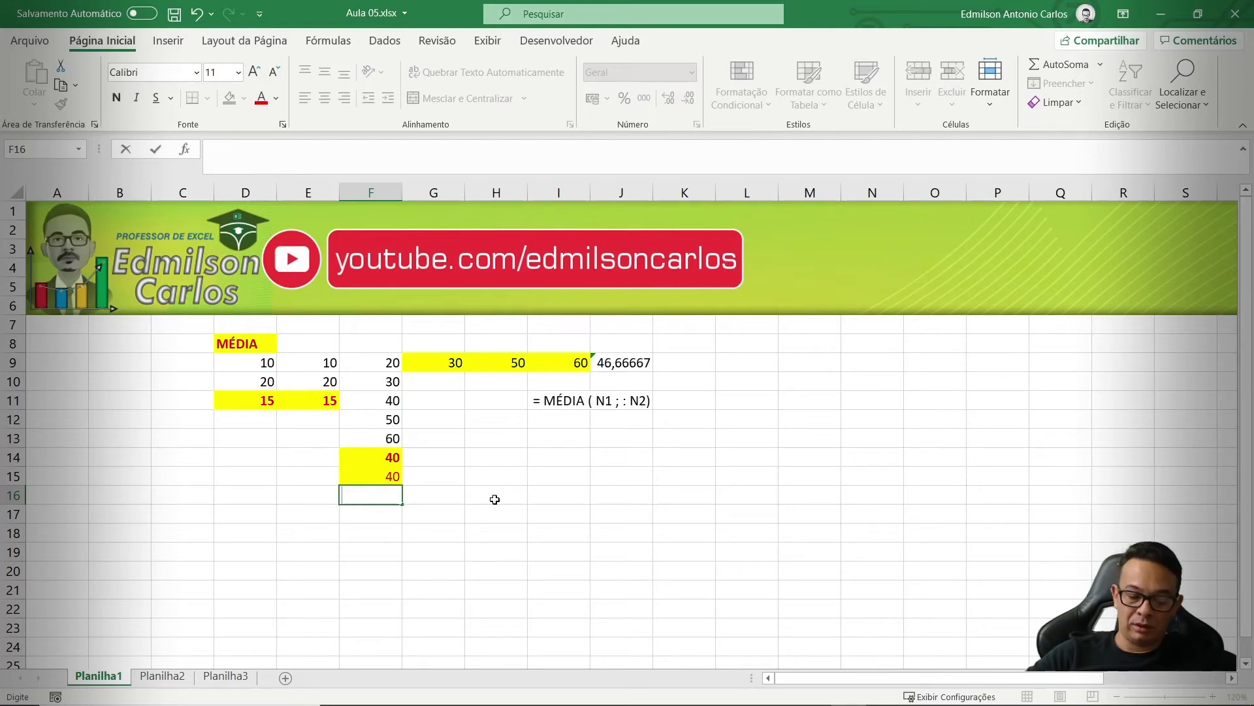
- Enter the formula =MÉDIA(F9;F11;F13) in F16 to average only the three non-adjacent cells
{"action": "type", "text": "=MÉ"}
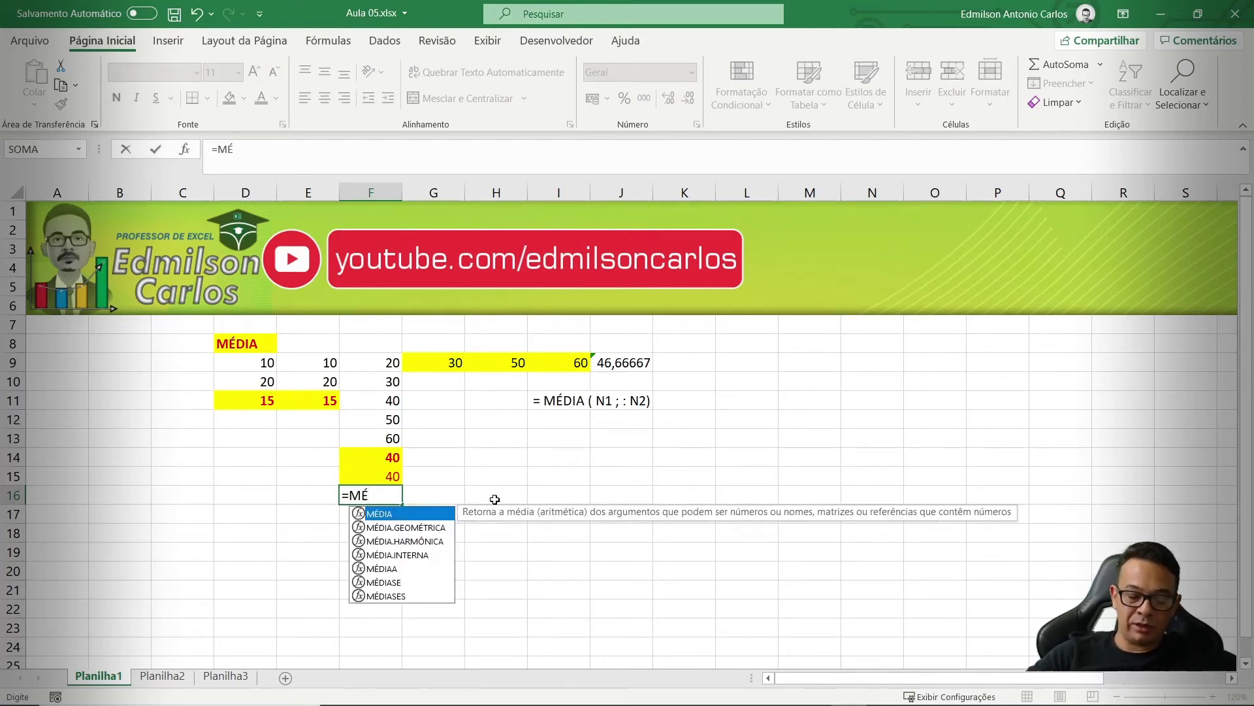
{"action": "type", "text": "DIA("}
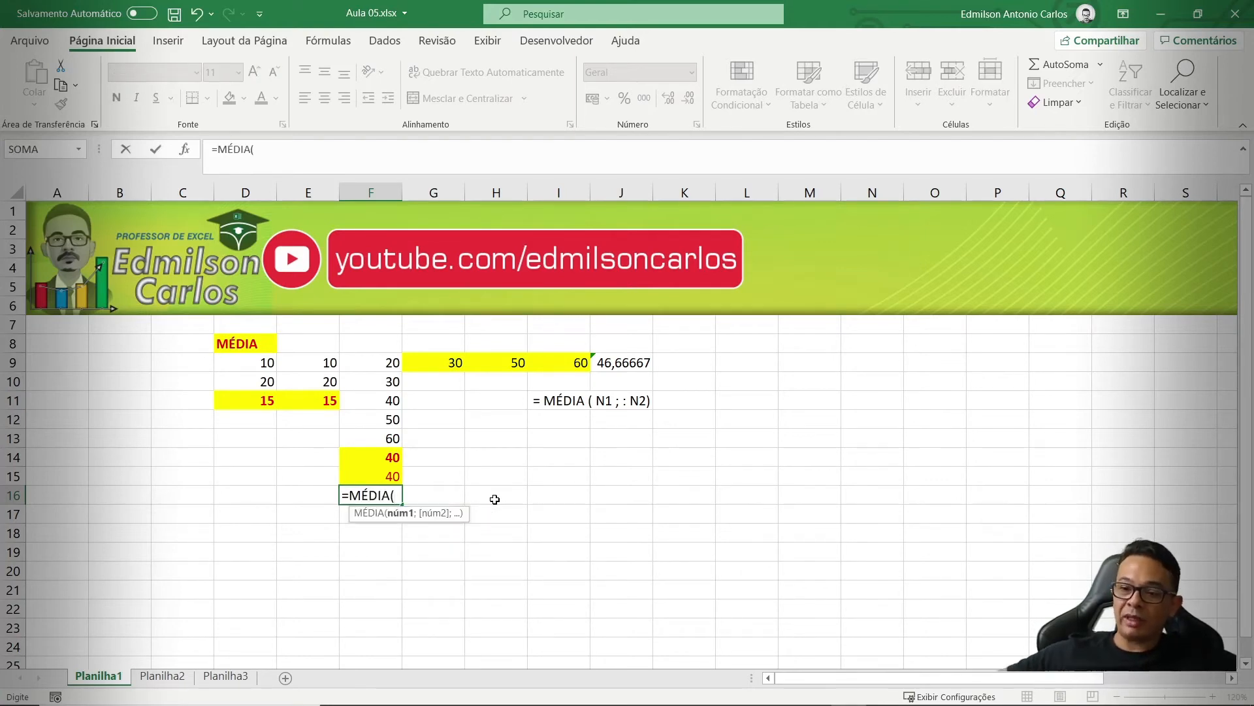
{"action": "left_click", "coordinate": [383, 363]}
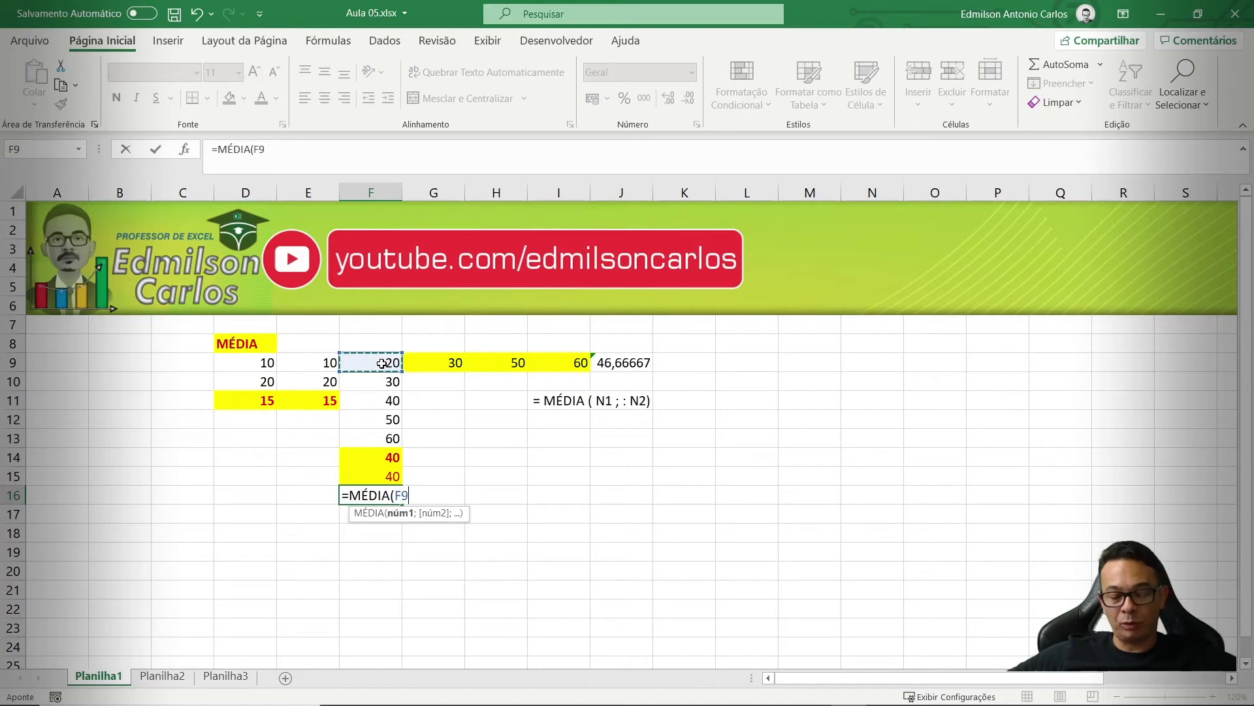
{"action": "type", "text": ";"}
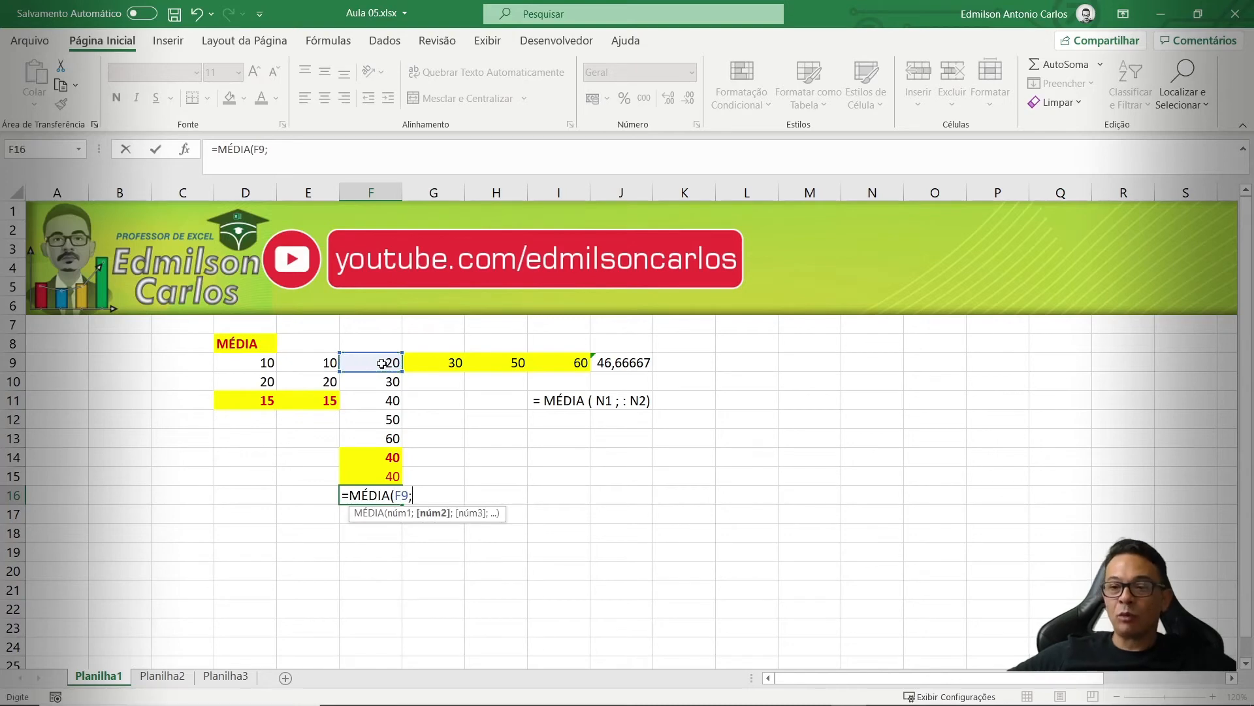
{"action": "left_click", "coordinate": [382, 400]}
{"action": "type", "text": ";"}
{"action": "left_click", "coordinate": [385, 439]}
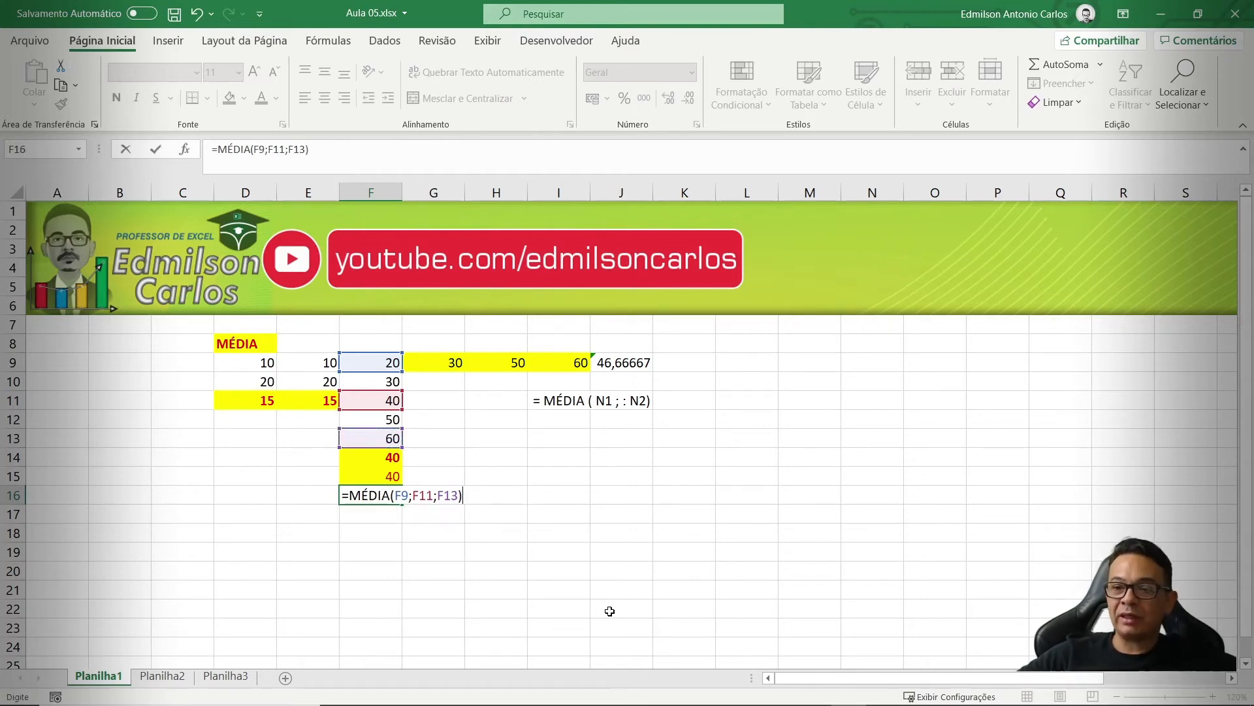
{"action": "key", "text": "Return"}
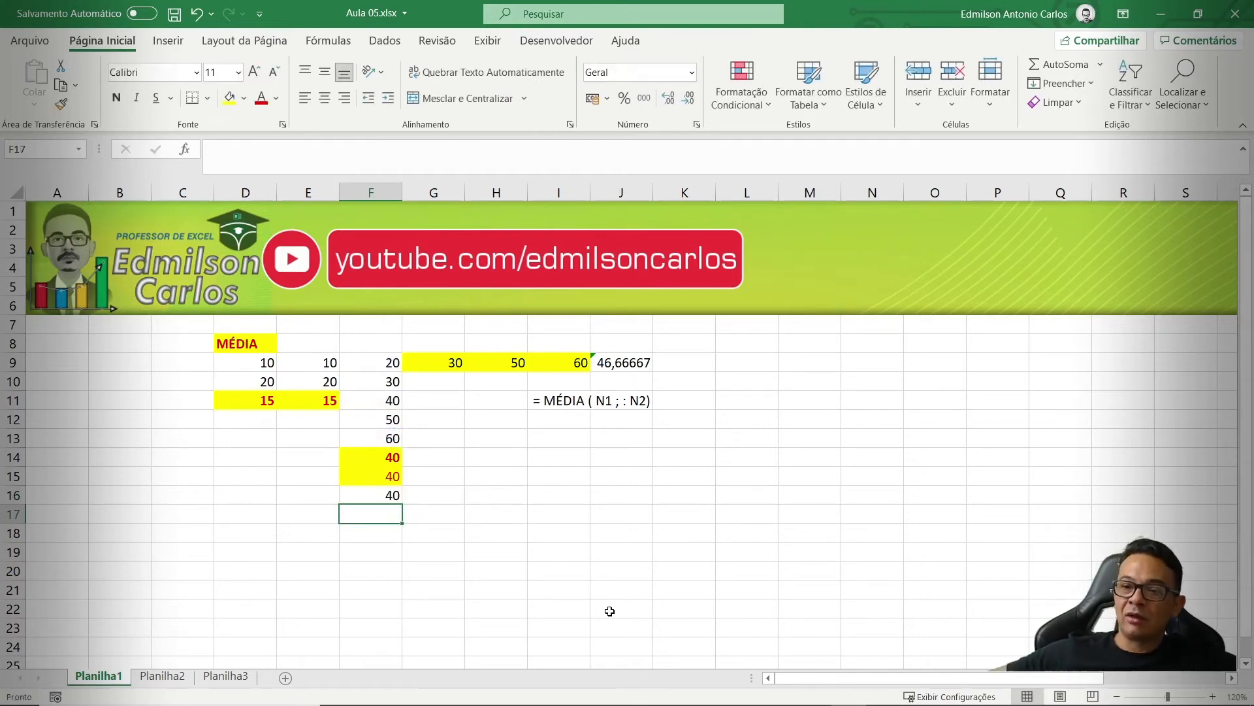
- Examine which cells the average formula in F16 refers to, leaving the formula as it is
{"action": "left_click", "coordinate": [391, 495]}
{"action": "double_click", "coordinate": [385, 493]}
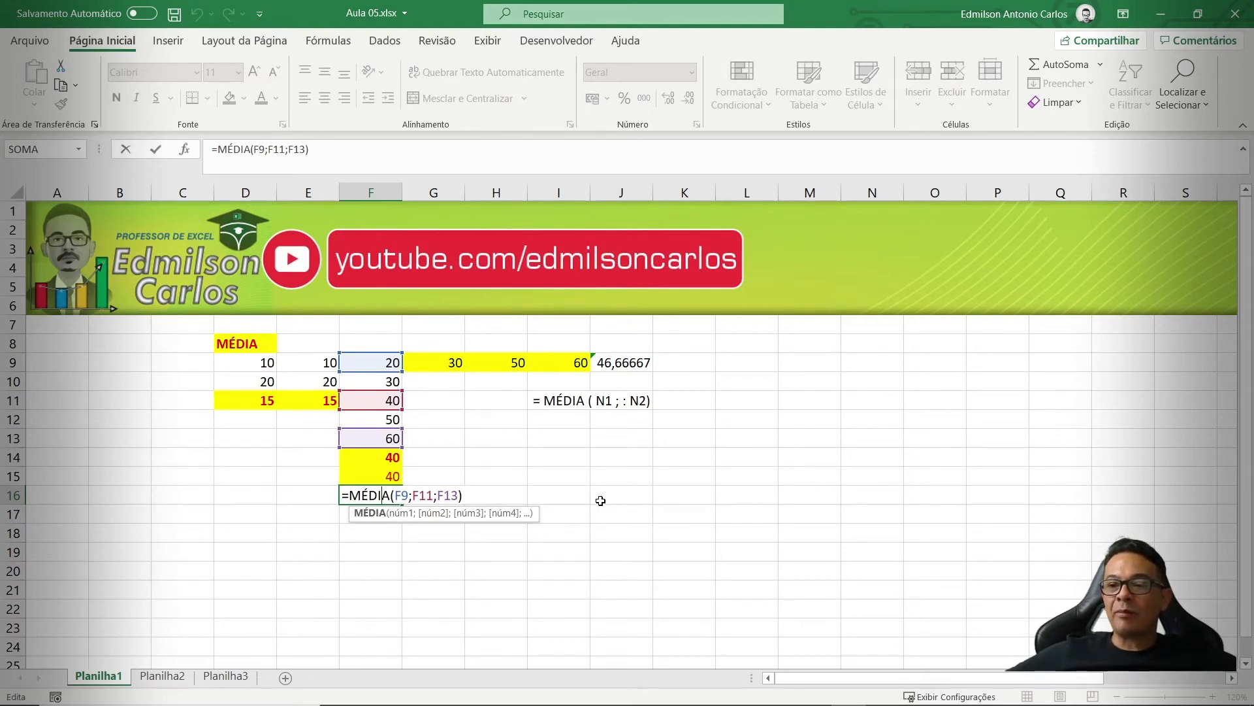
{"action": "key", "text": "ctrl+Return"}
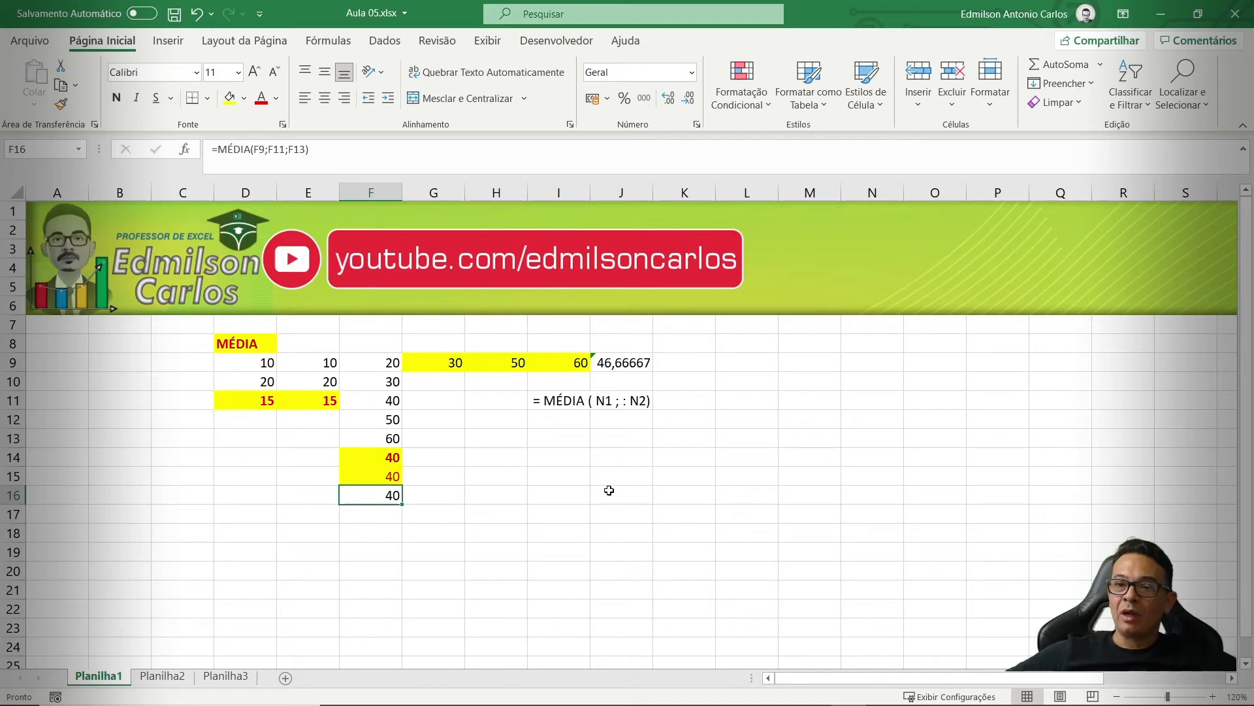
- Insert the MÉDIA function in F17 through the Insert Function dialog, with the range F9:F15 as its first argument
{"action": "left_click", "coordinate": [556, 481]}
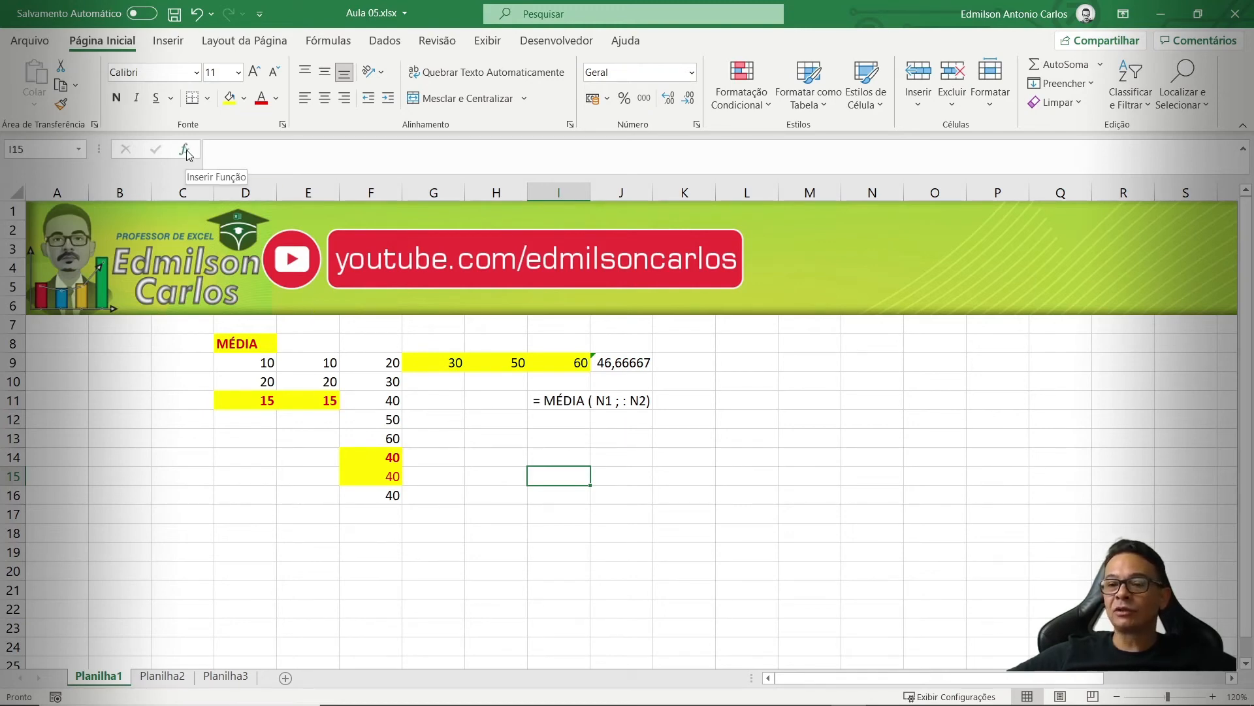
{"action": "left_click", "coordinate": [374, 514]}
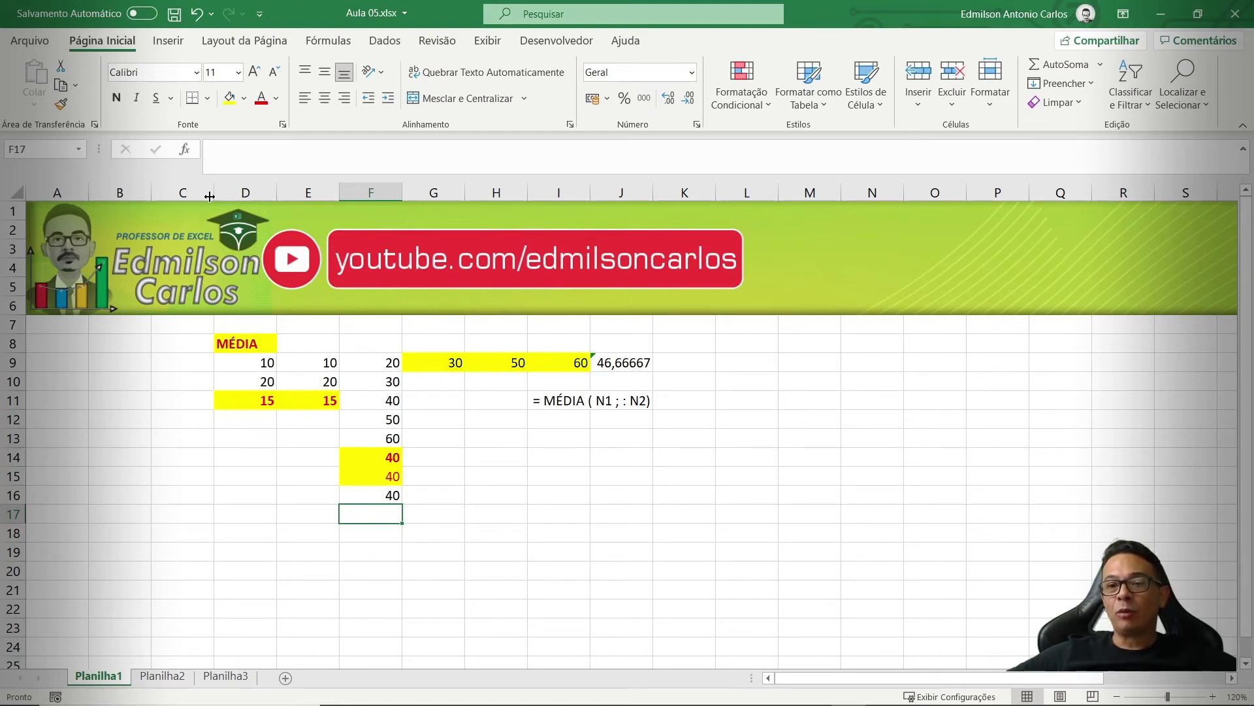
{"action": "left_click", "coordinate": [186, 149]}
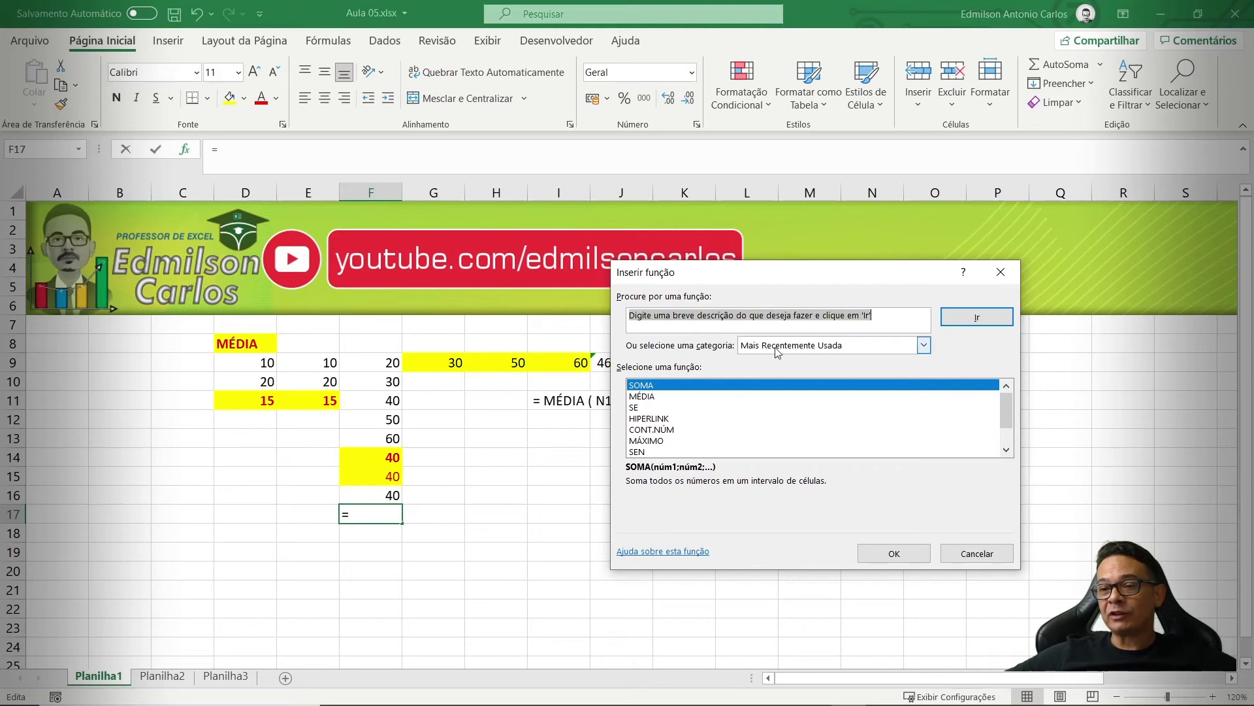
{"action": "left_click", "coordinate": [644, 397]}
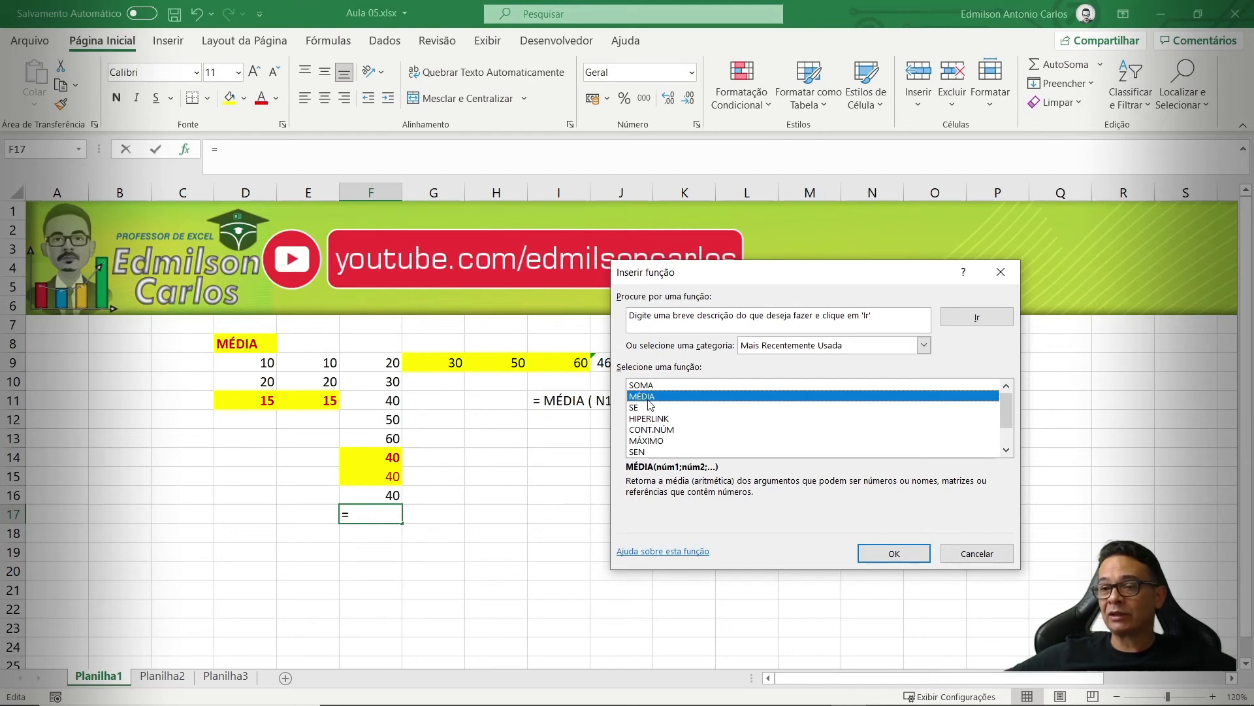
{"action": "left_click", "coordinate": [900, 554]}
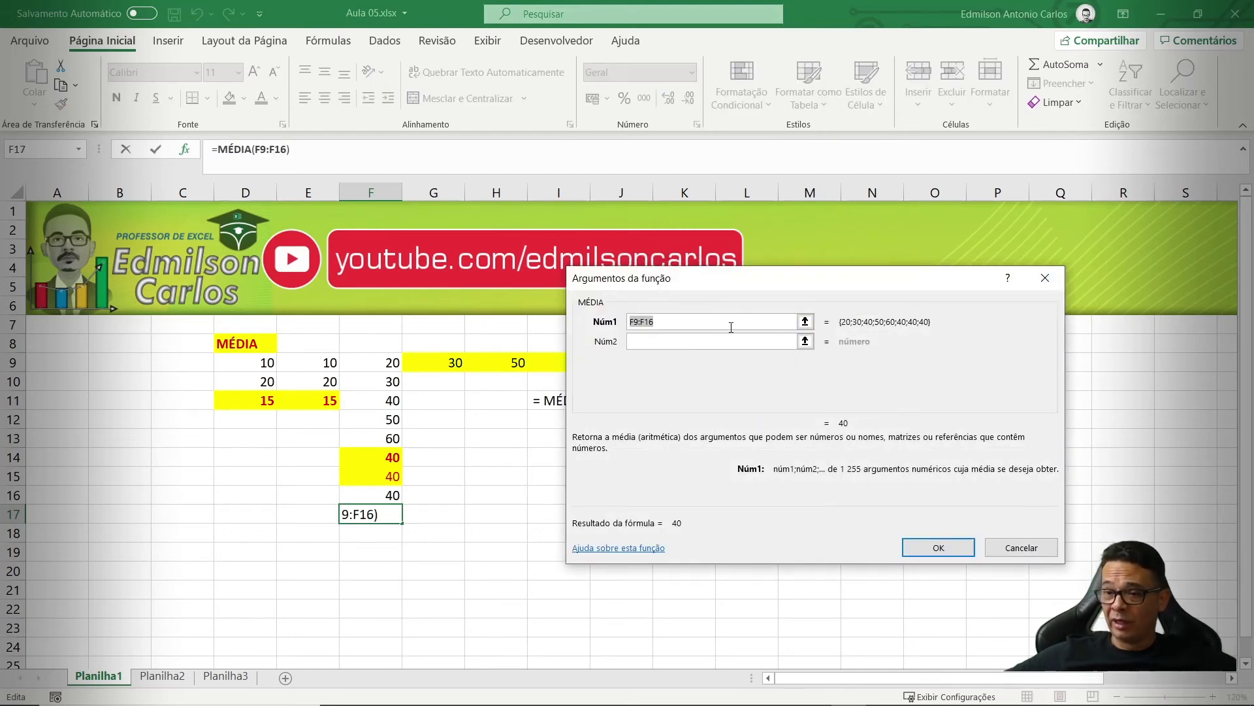
{"action": "left_click_drag", "start_coordinate": [693, 288], "coordinate": [784, 312]}
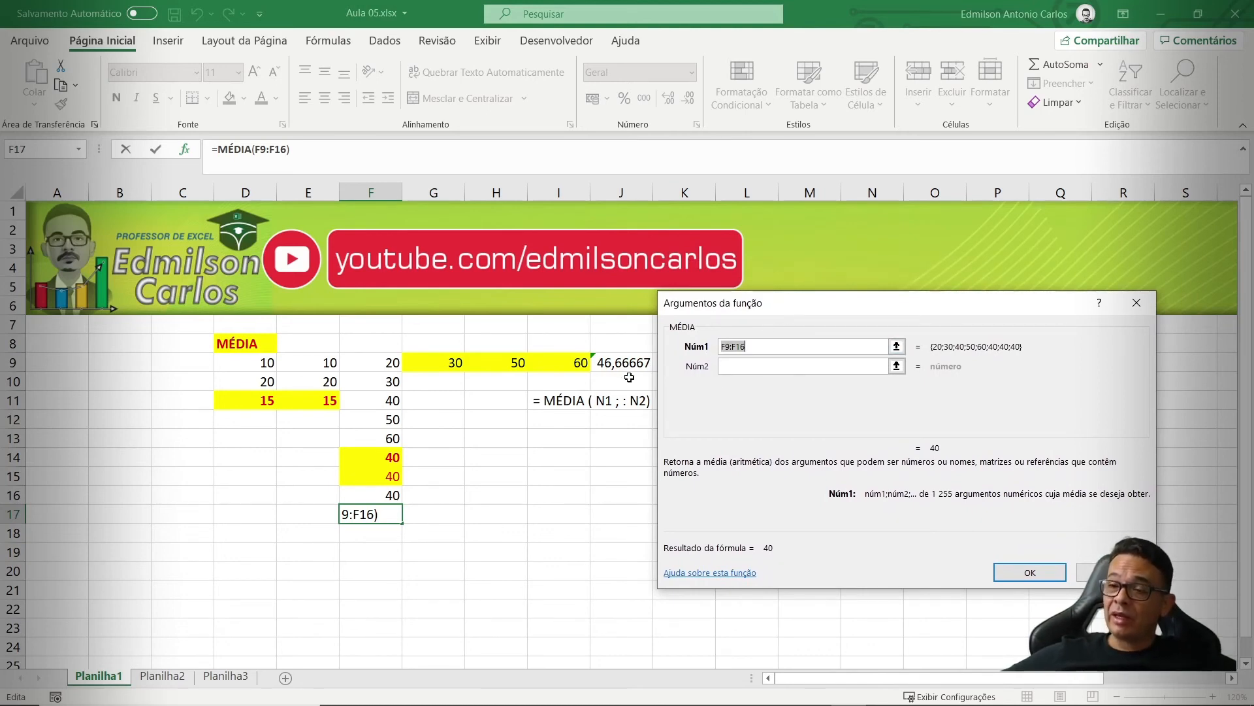
{"action": "left_click_drag", "start_coordinate": [750, 309], "coordinate": [735, 327]}
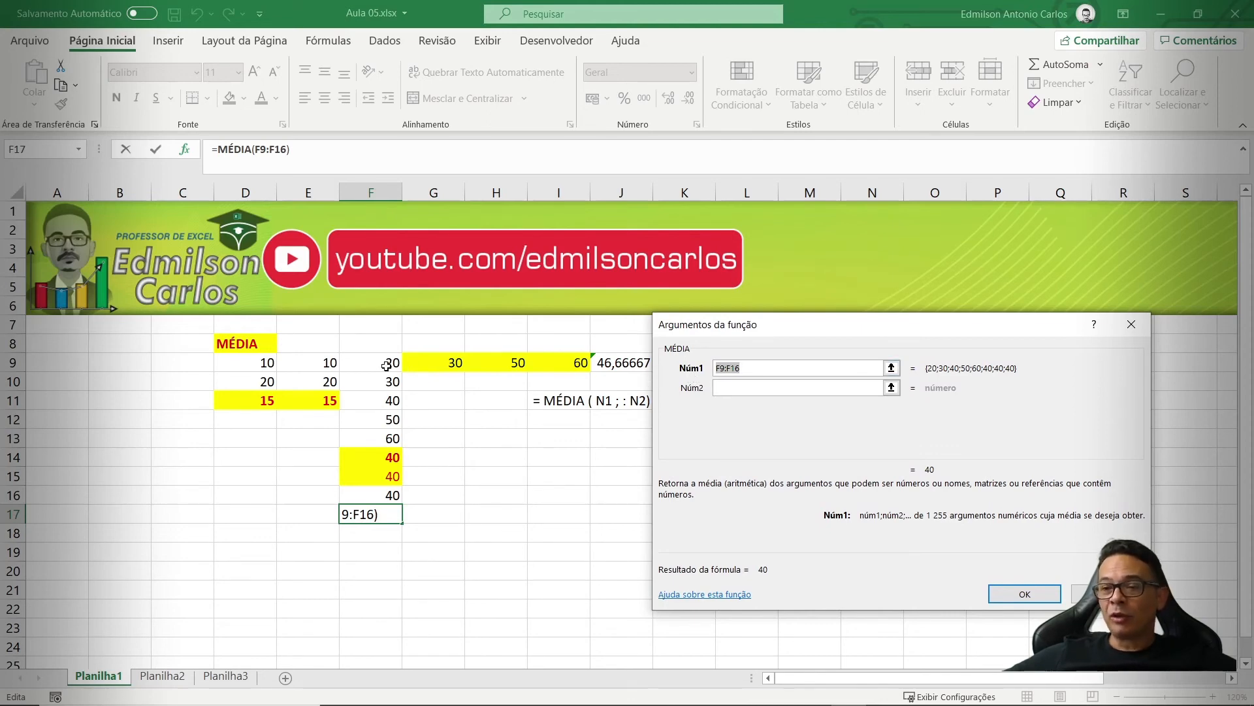
{"action": "left_click_drag", "start_coordinate": [384, 364], "coordinate": [387, 482]}
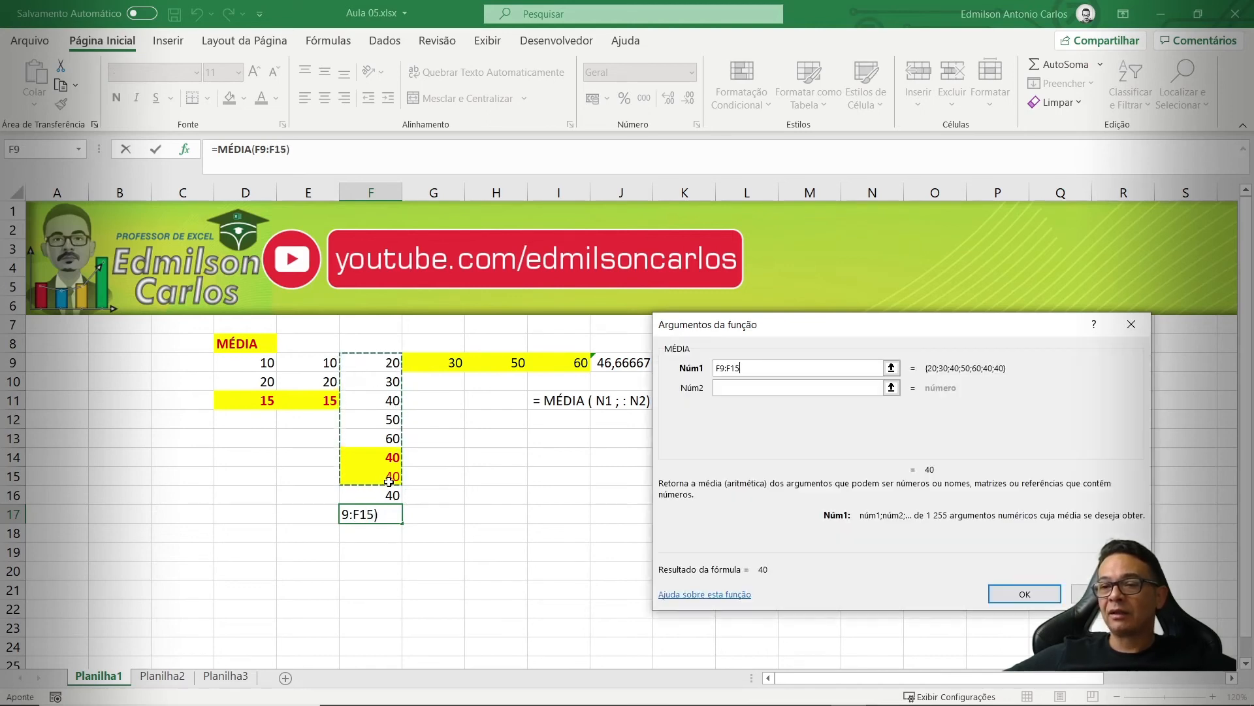
{"action": "left_click", "coordinate": [1025, 595]}
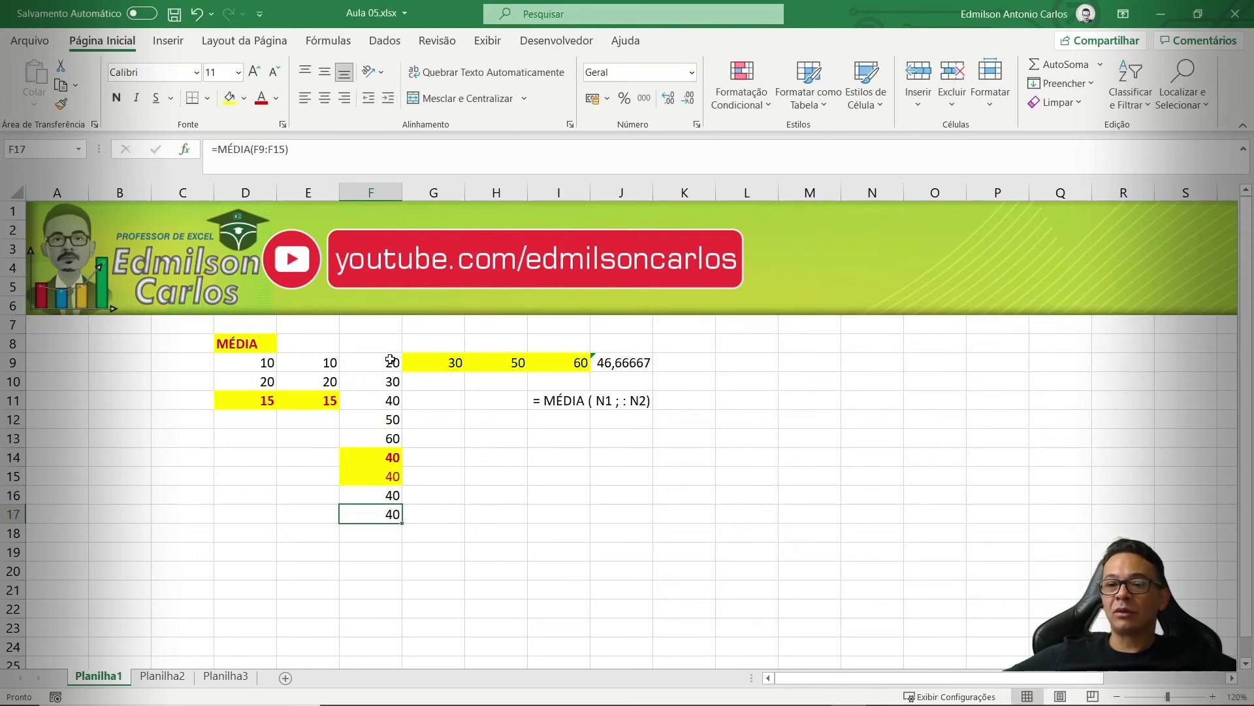
- Insert the MÉDIA function in F18 through the Insert Function dialog, with F9, F10 and F11 as separate arguments, and review those arguments
{"action": "left_click", "coordinate": [371, 530]}
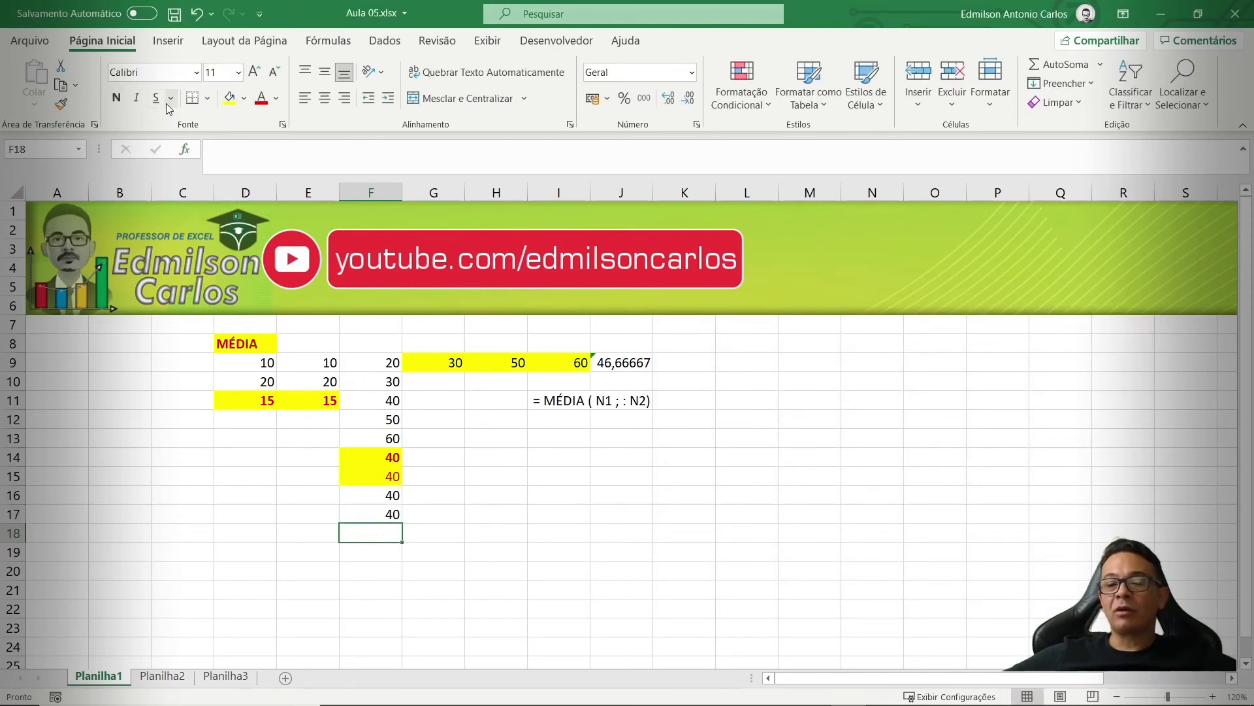
{"action": "left_click", "coordinate": [185, 149]}
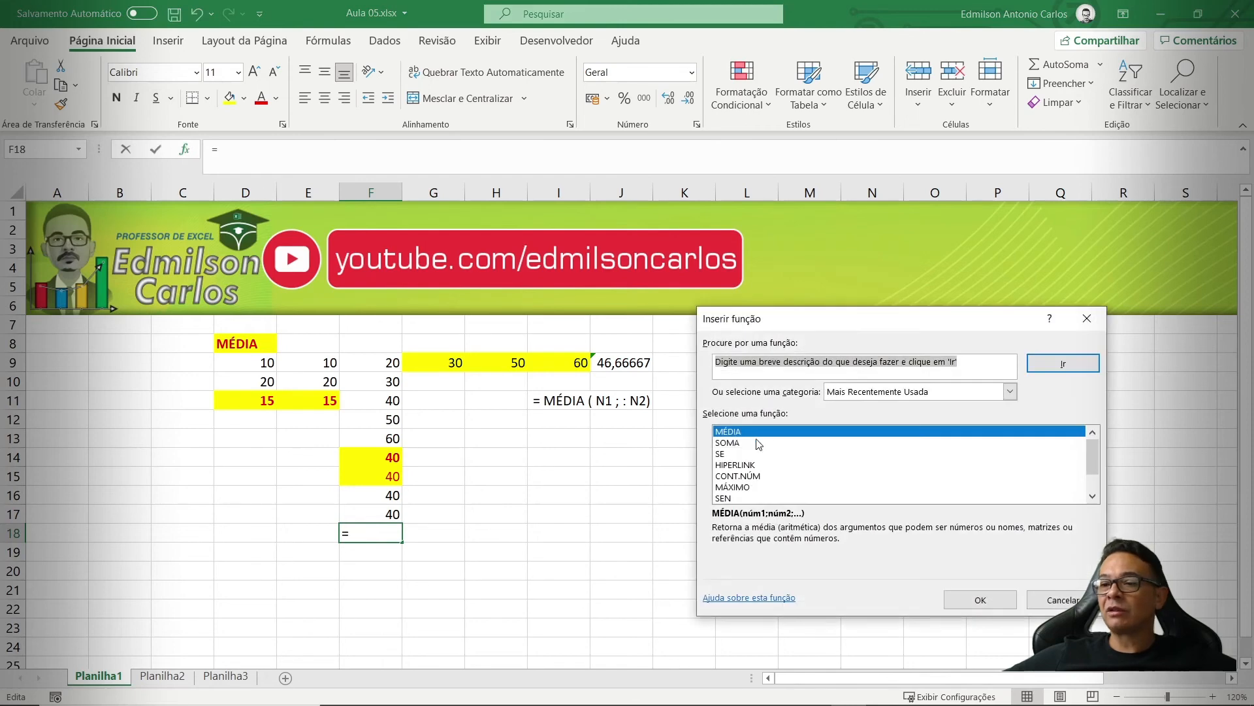
{"action": "left_click", "coordinate": [731, 443]}
{"action": "double_click", "coordinate": [728, 431]}
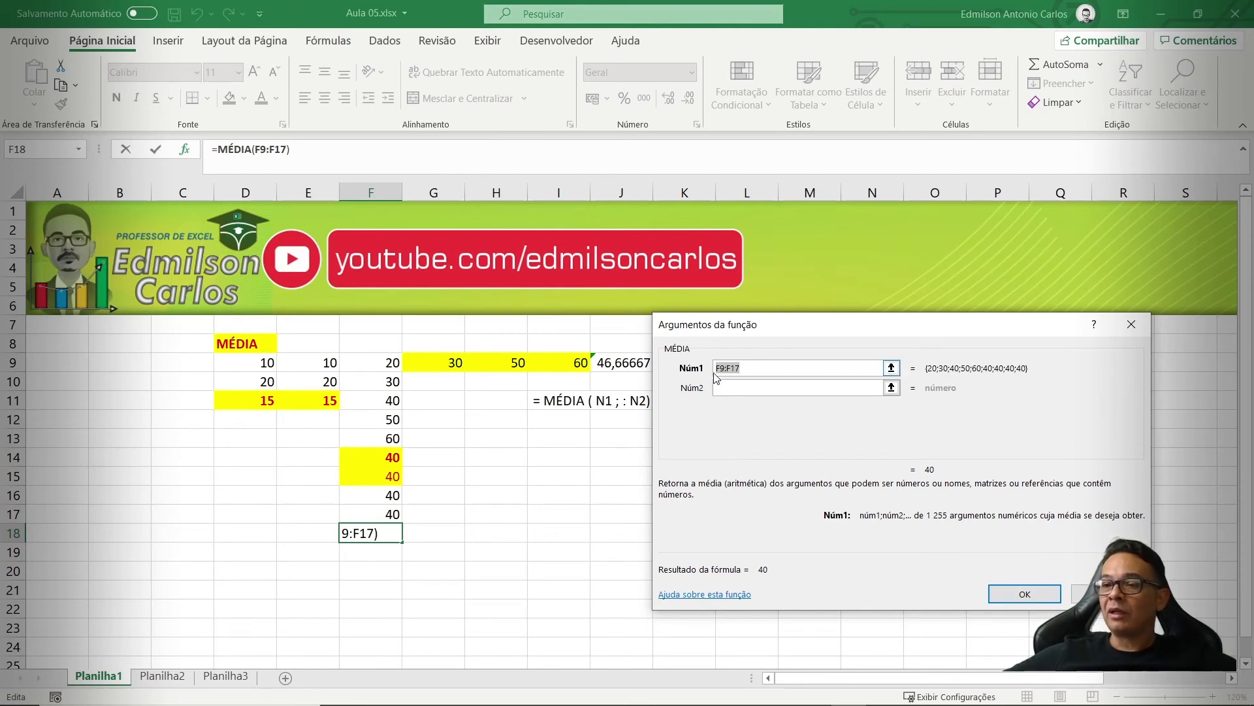
{"action": "left_click", "coordinate": [390, 363]}
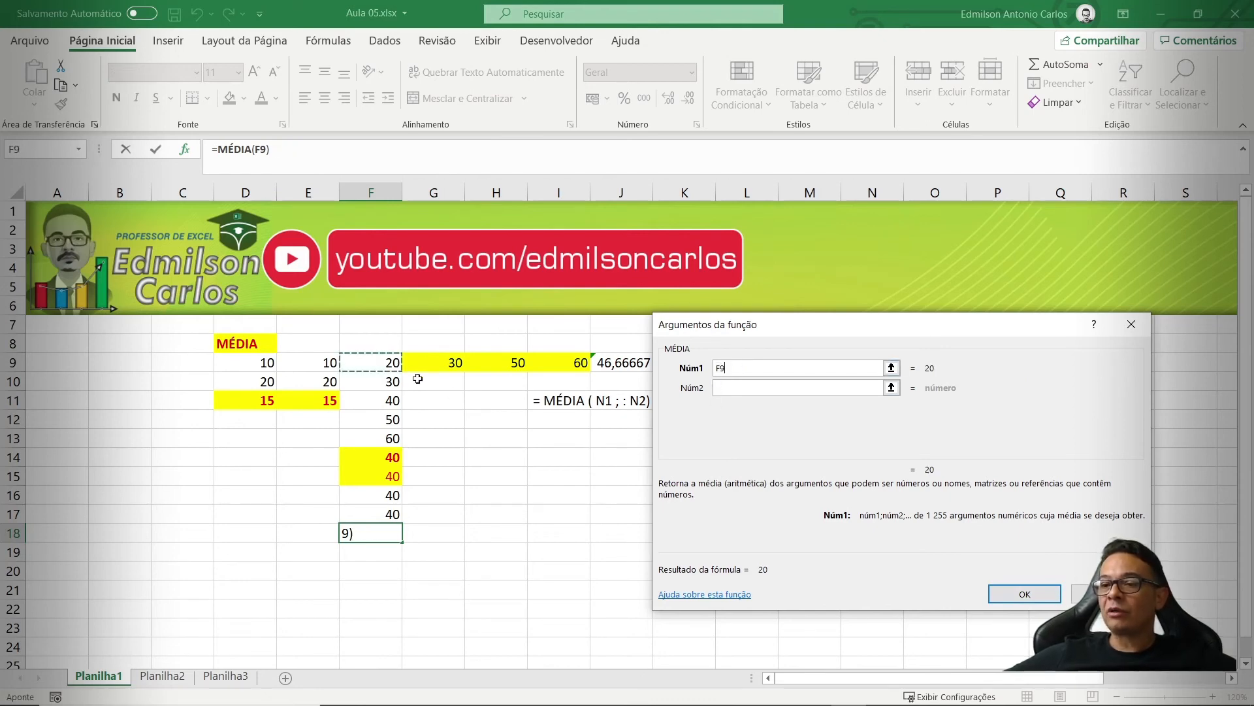
{"action": "left_click", "coordinate": [737, 390]}
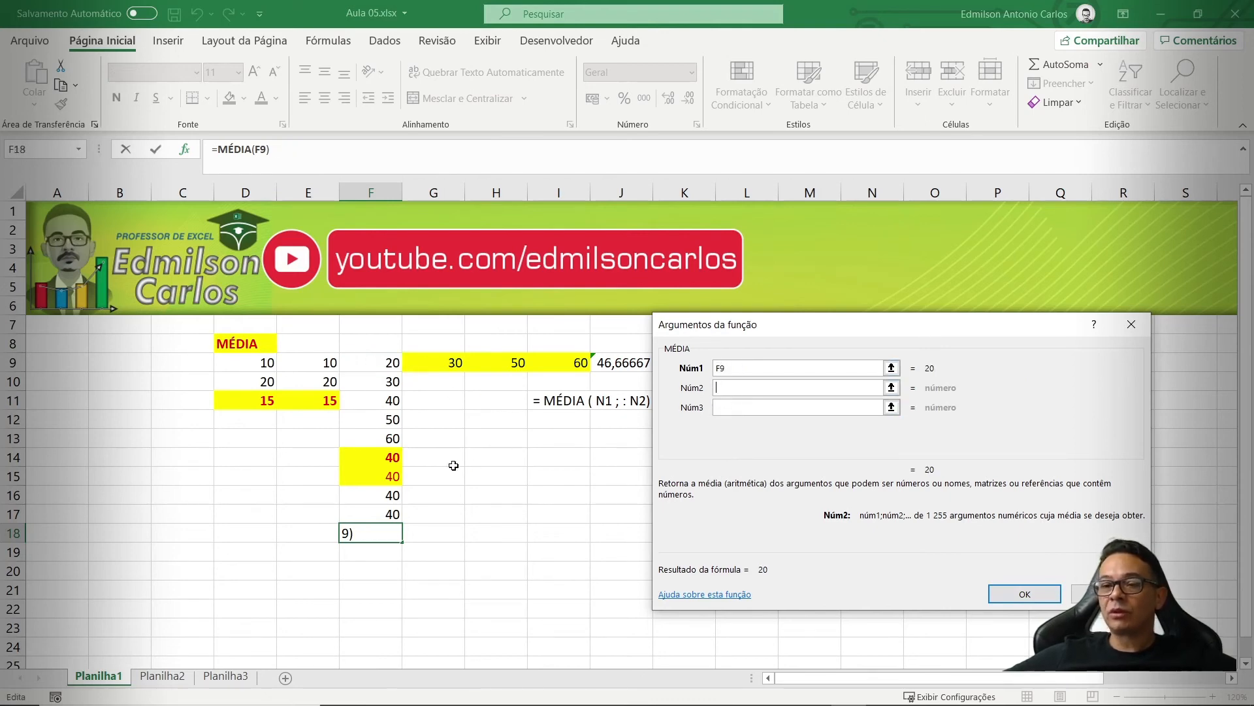
{"action": "left_click", "coordinate": [385, 383]}
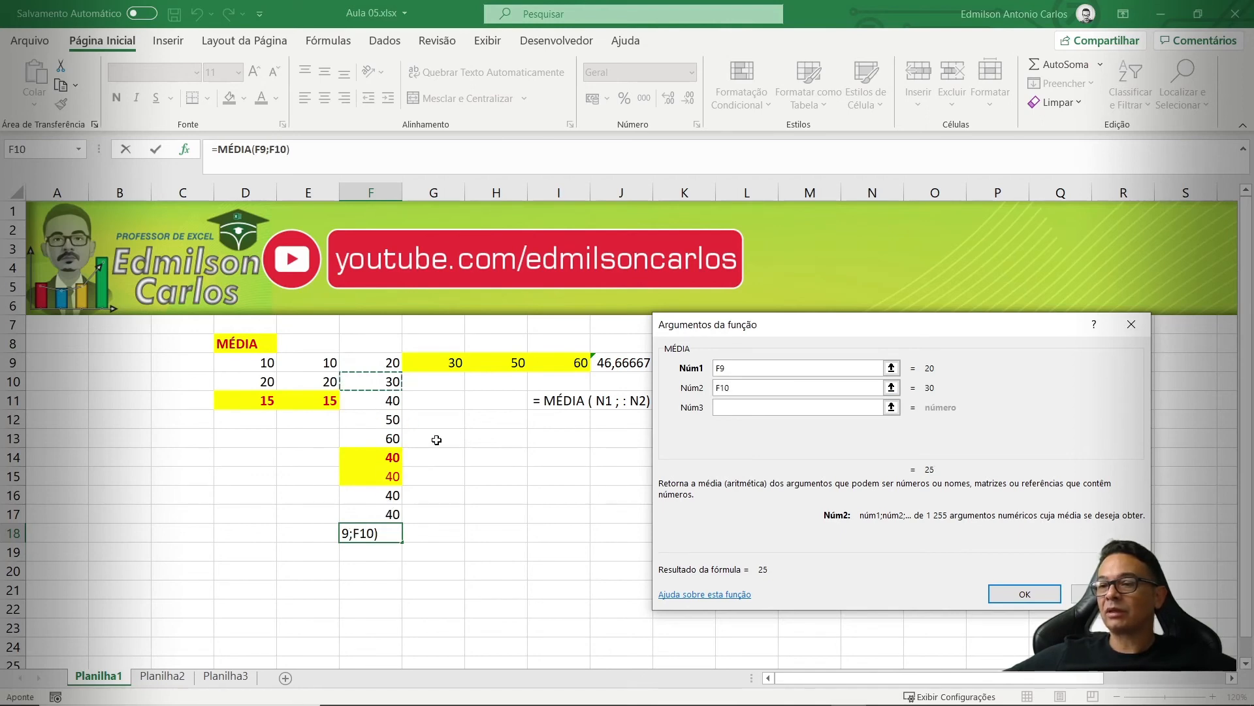
{"action": "left_click", "coordinate": [385, 403]}
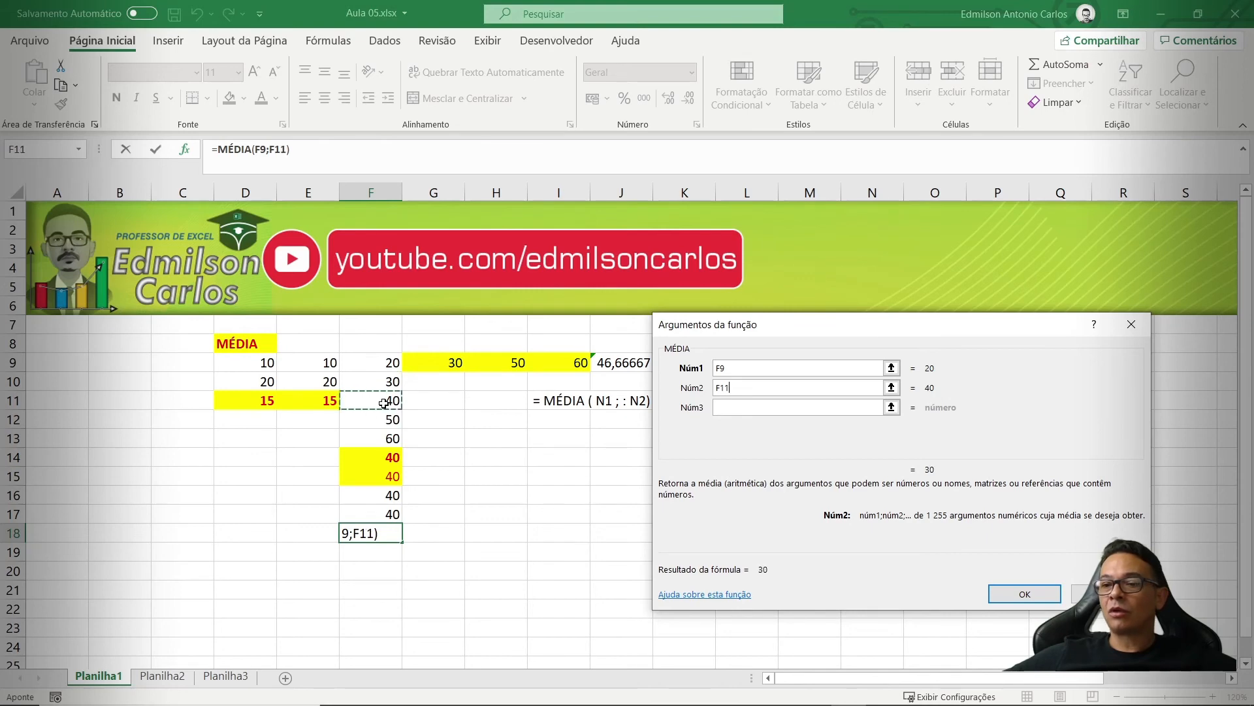
{"action": "left_click", "coordinate": [386, 385]}
{"action": "left_click", "coordinate": [720, 408]}
{"action": "left_click", "coordinate": [390, 406]}
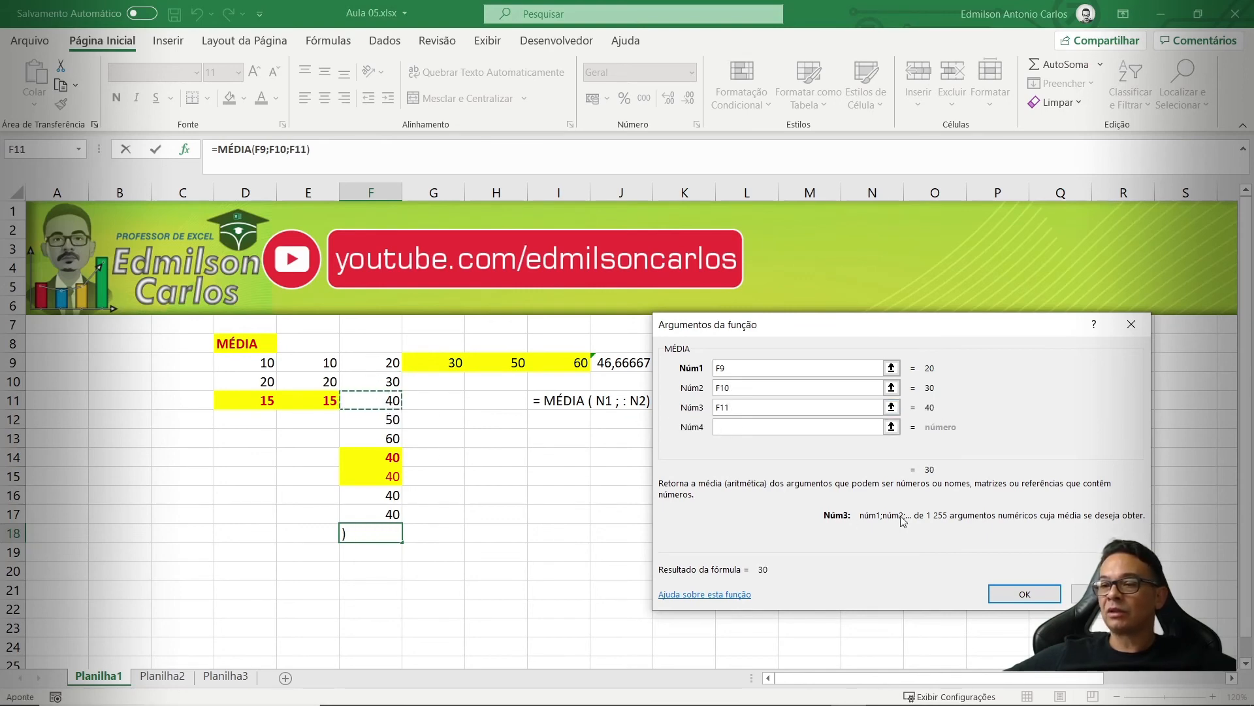
{"action": "left_click", "coordinate": [1018, 595]}
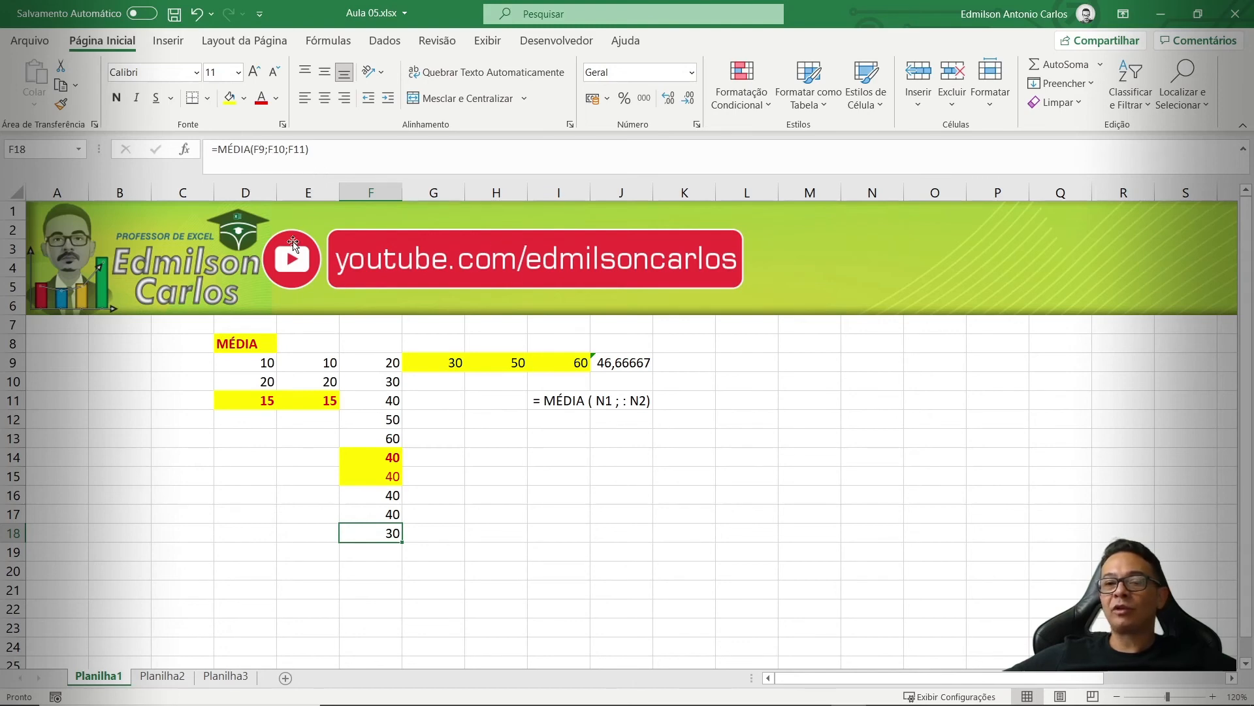
{"action": "left_click", "coordinate": [186, 150]}
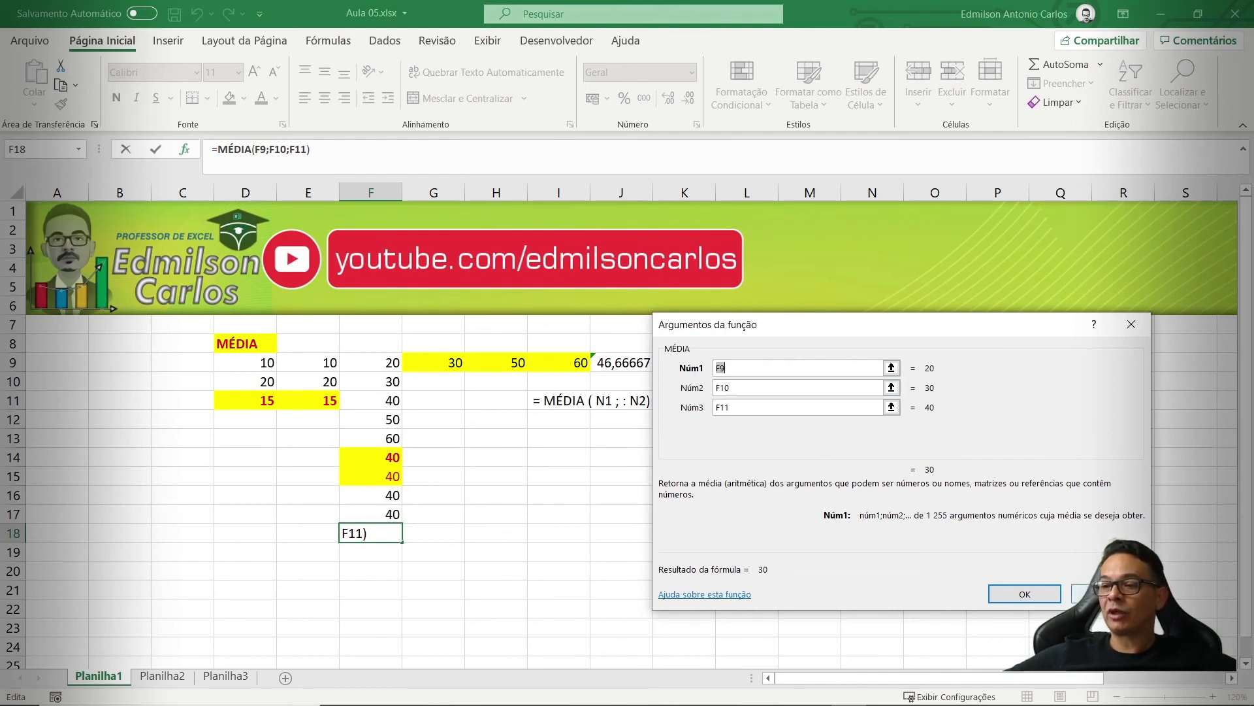
{"action": "left_click", "coordinate": [1012, 594]}
- Insert the SOMA function in F19 through the Insert Function dialog, summing F9:F18, and open the formula to check its range
{"action": "left_click", "coordinate": [388, 553]}
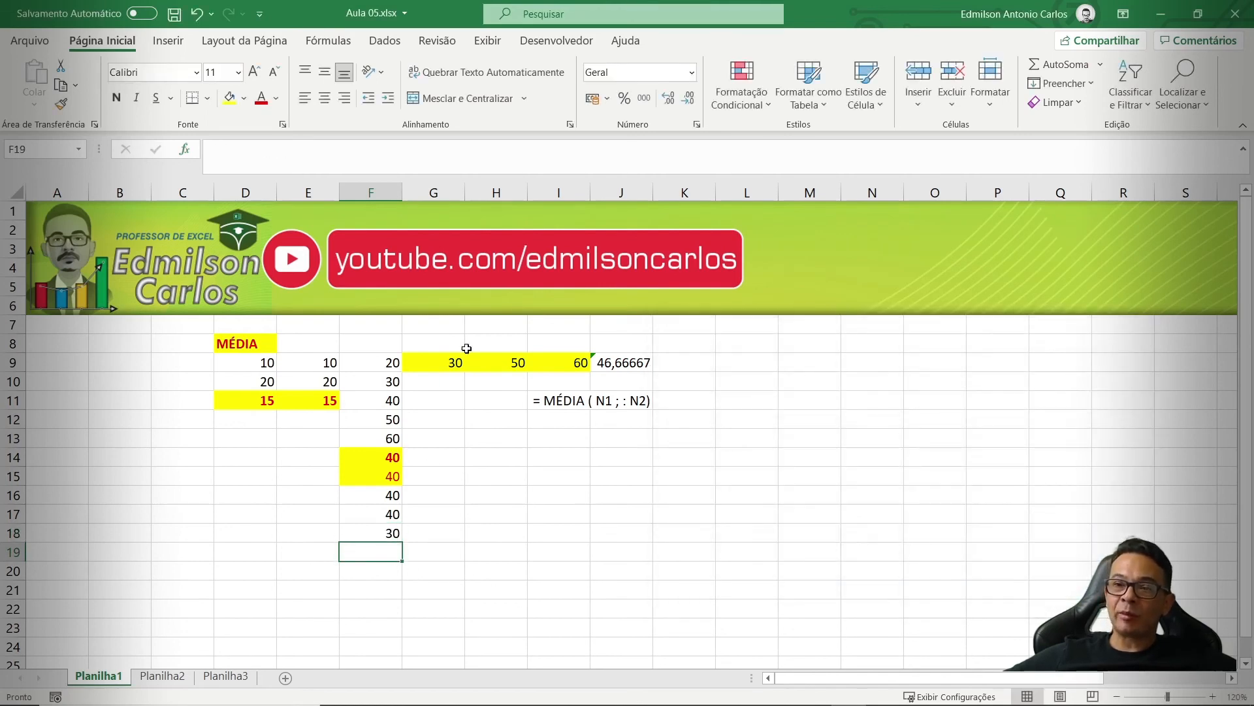
{"action": "left_click", "coordinate": [185, 151]}
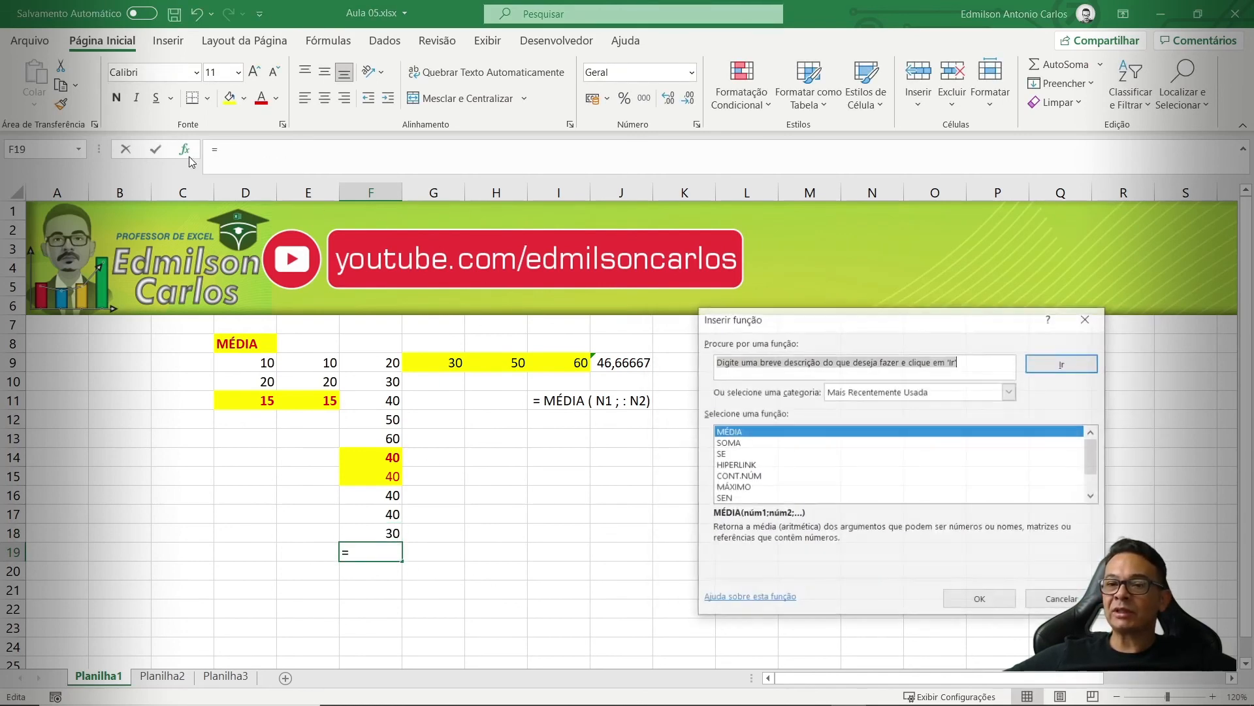
{"action": "left_click", "coordinate": [732, 444]}
{"action": "left_click", "coordinate": [974, 601]}
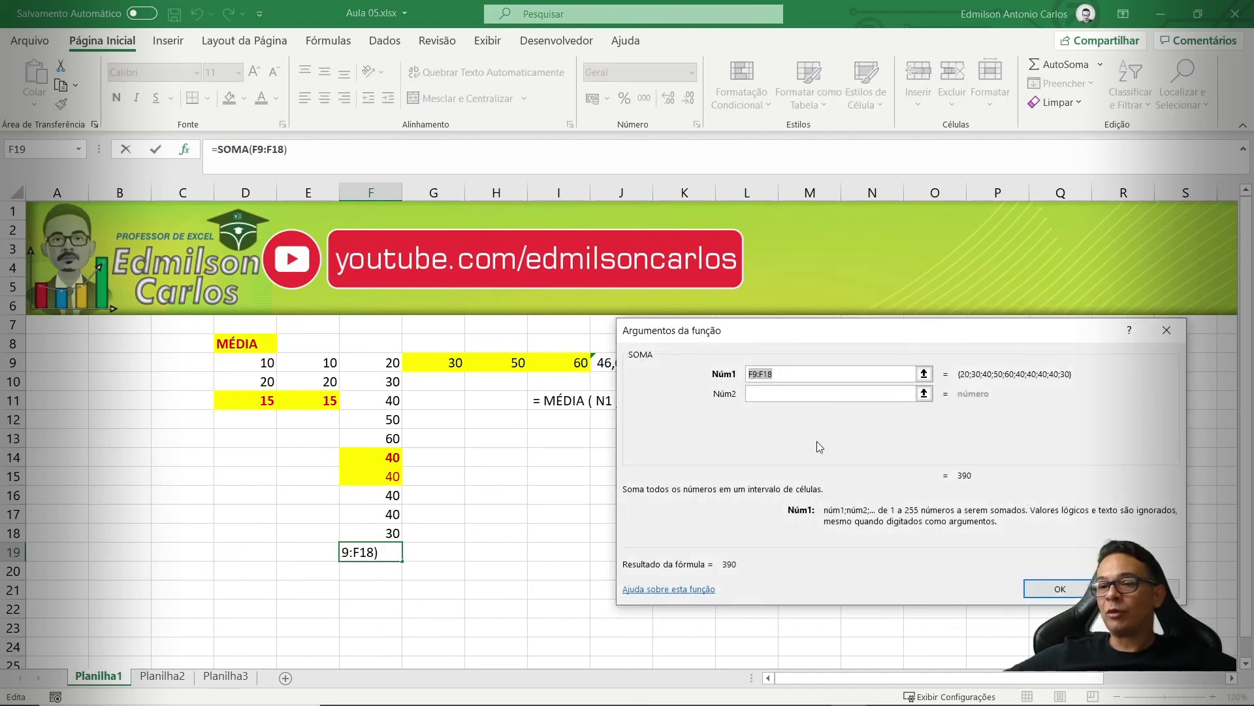
{"action": "left_click_drag", "start_coordinate": [409, 370], "coordinate": [397, 535]}
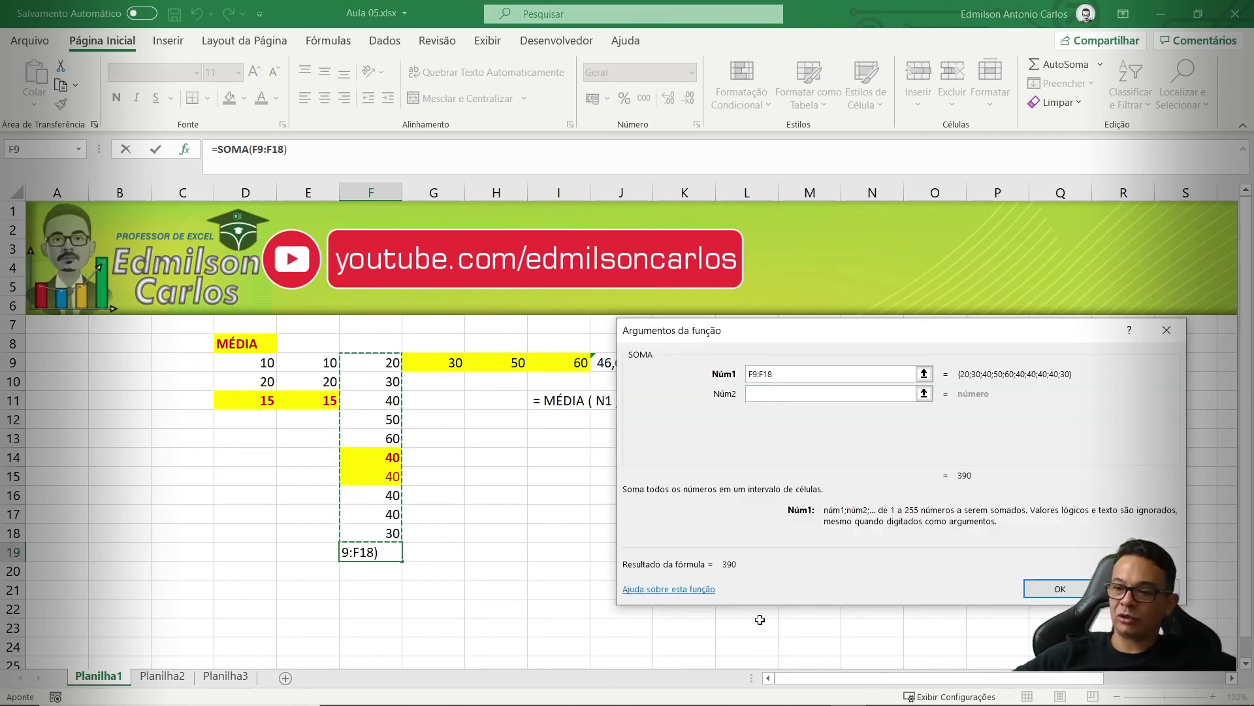
{"action": "key", "text": "Return"}
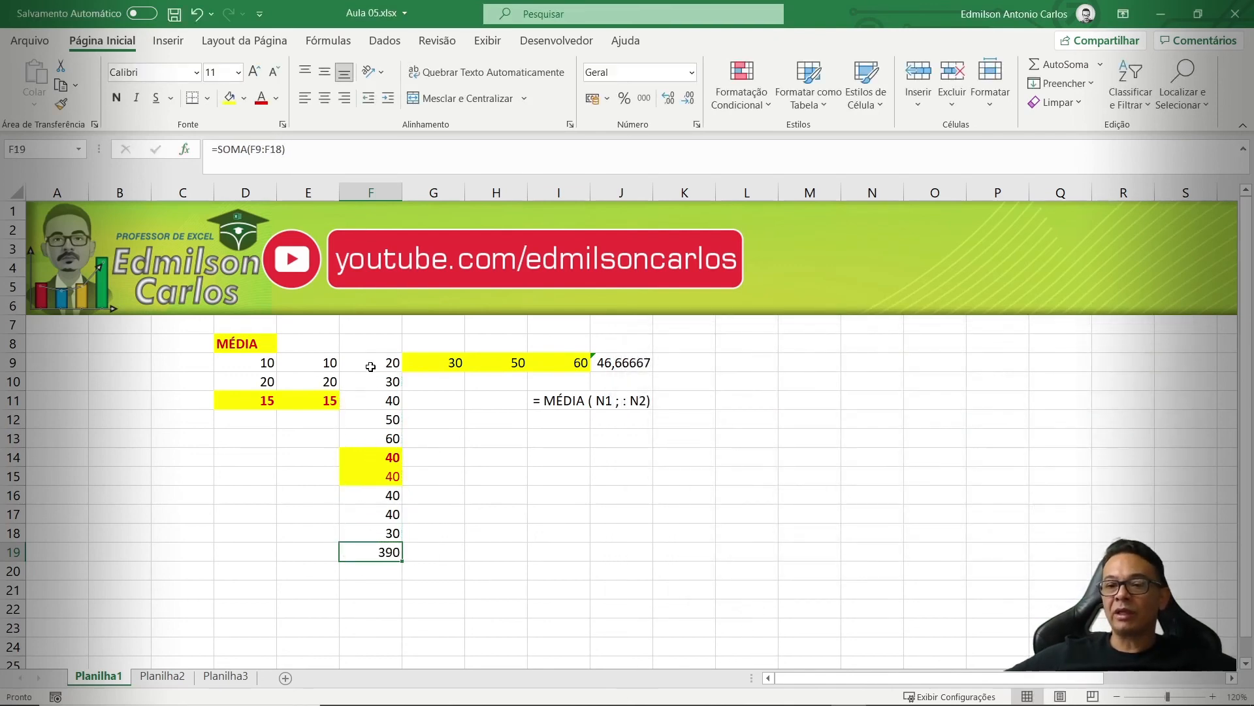
{"action": "double_click", "coordinate": [384, 554]}
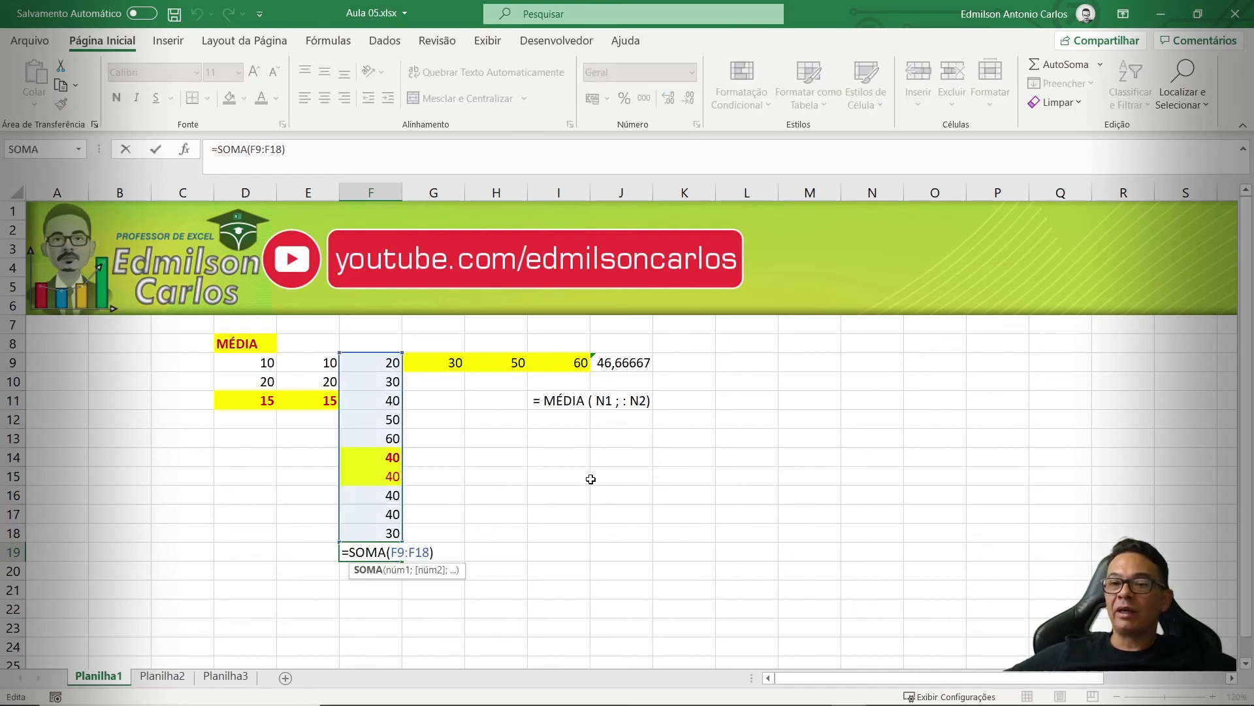